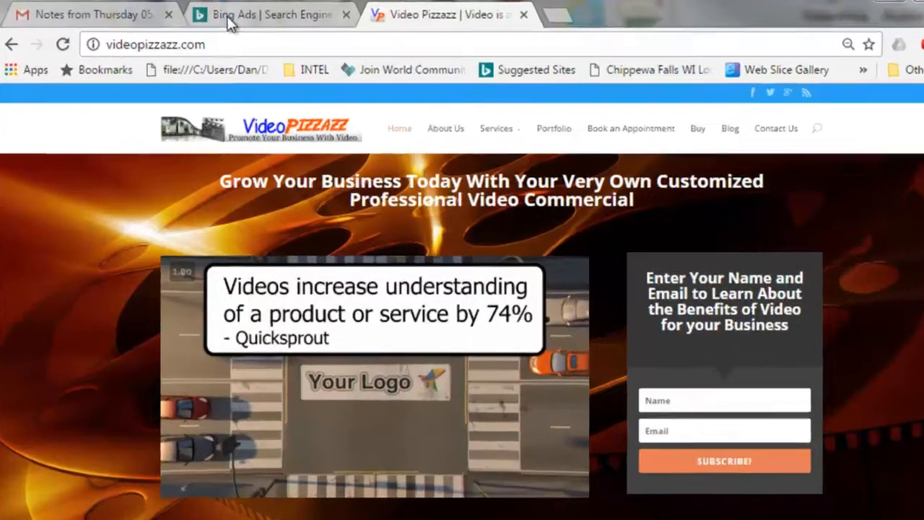
Start the Bing Ads sign-up with the existing email address, check its availability, and submit the Microsoft account registration form.
left_click(223, 15)
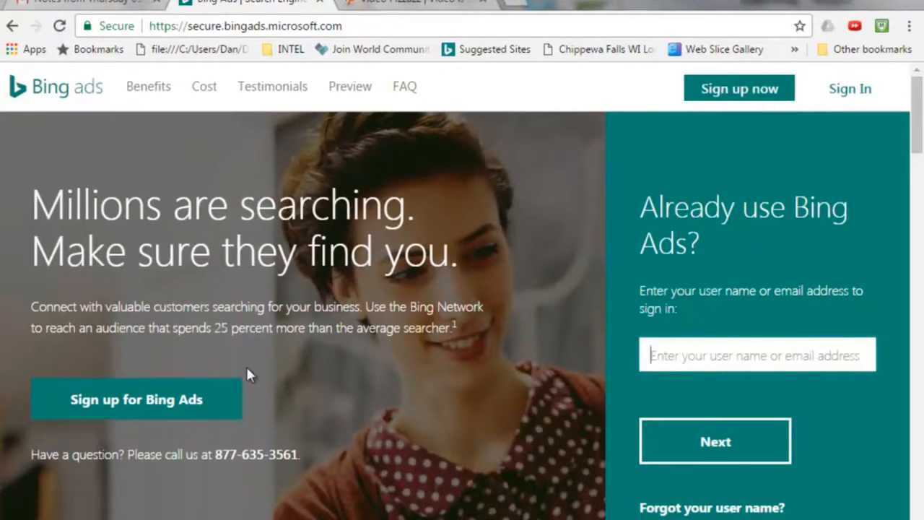
left_click(162, 408)
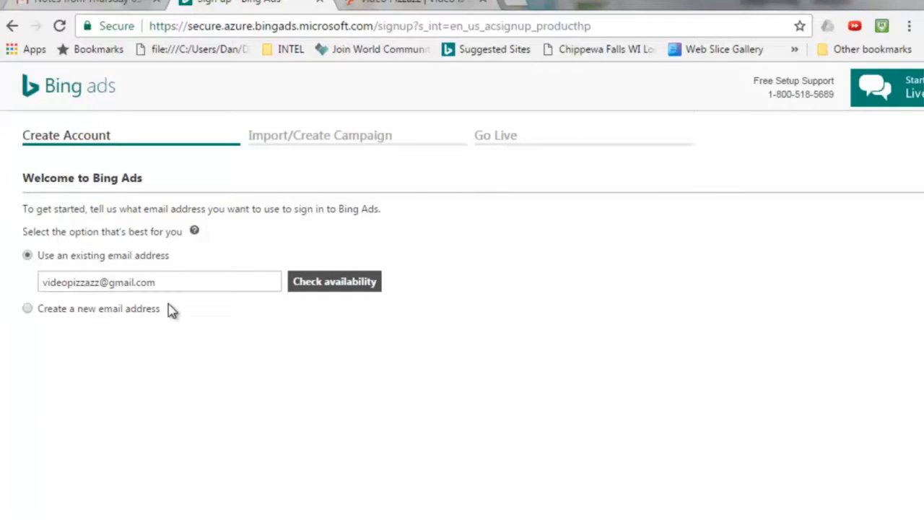
left_click(317, 287)
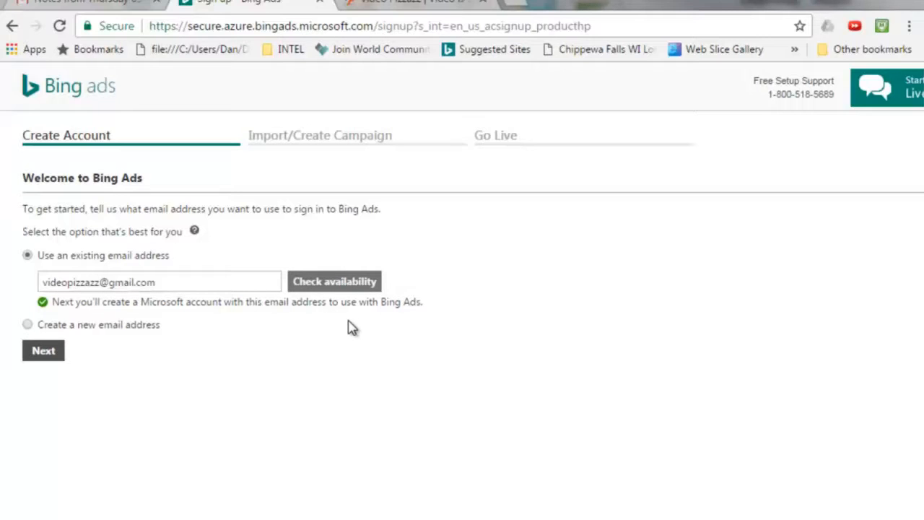
left_click(42, 352)
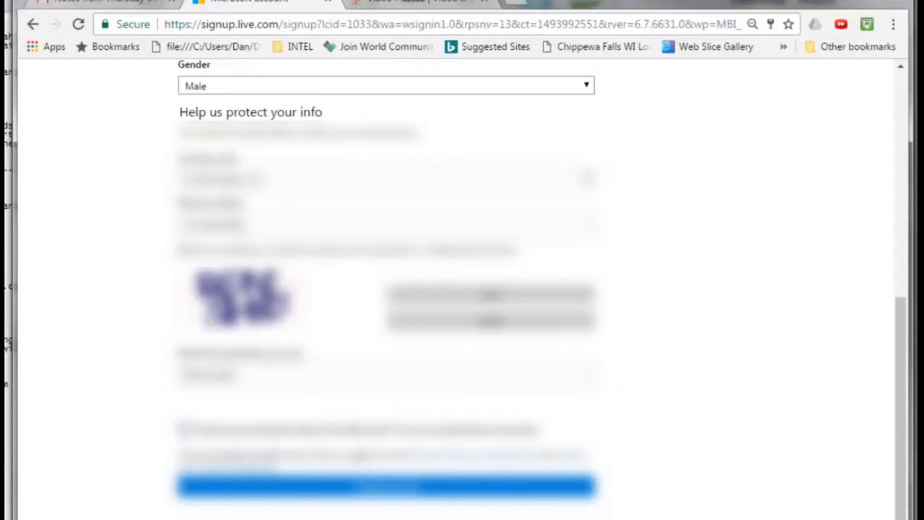
left_click(370, 497)
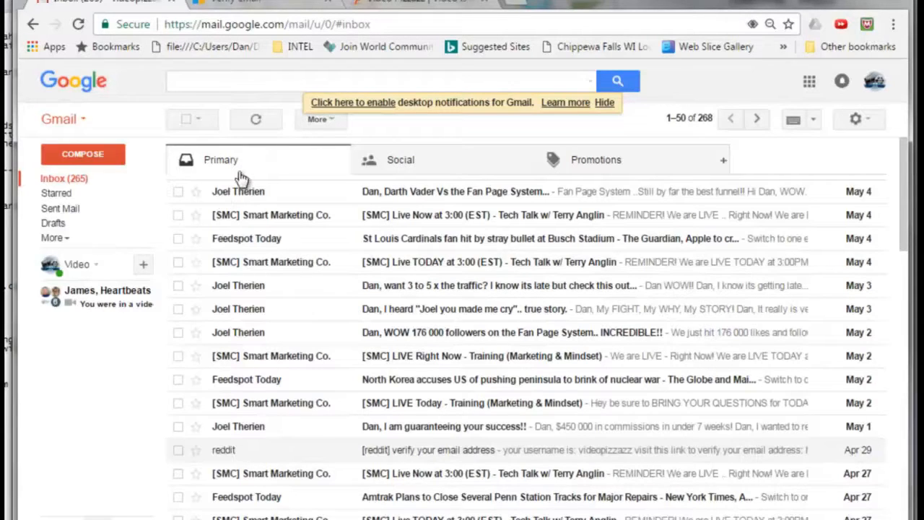
Find the Microsoft account team's verification message among the Gmail promotions and verify the email address to return to the sign-up.
left_click(400, 164)
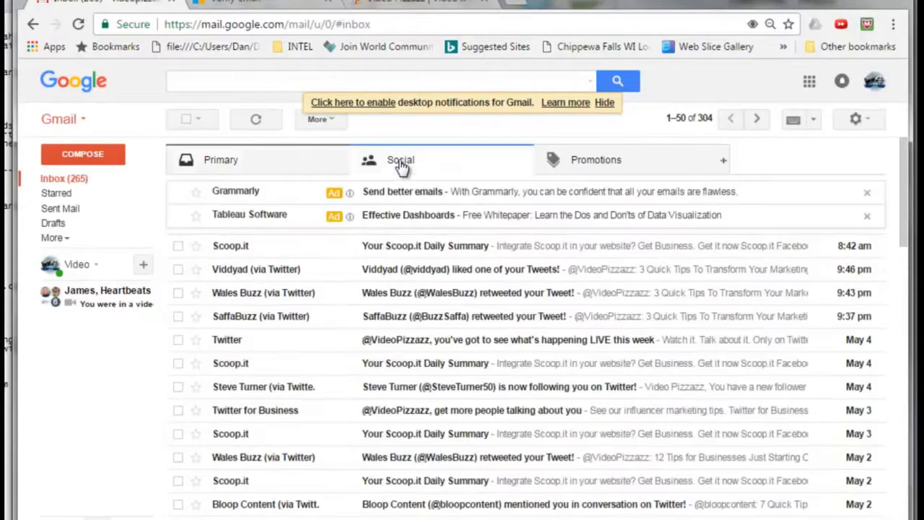
left_click(587, 162)
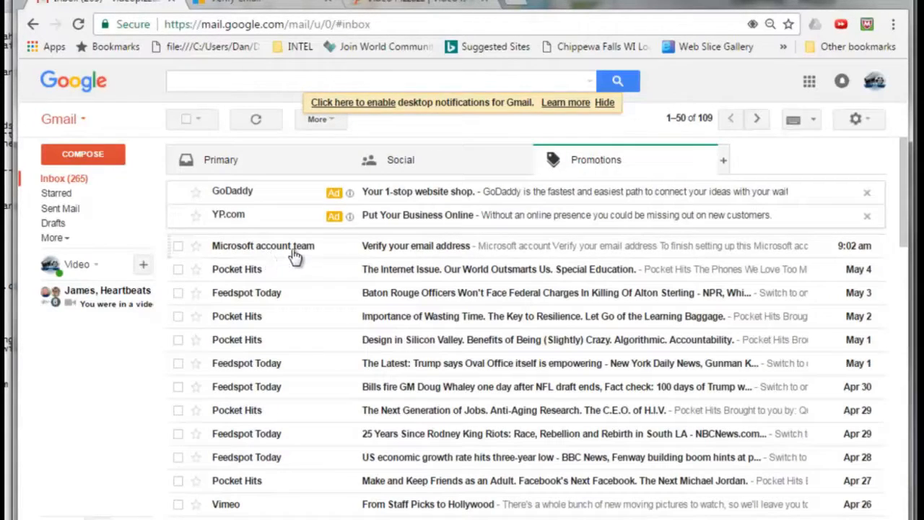
left_click(403, 249)
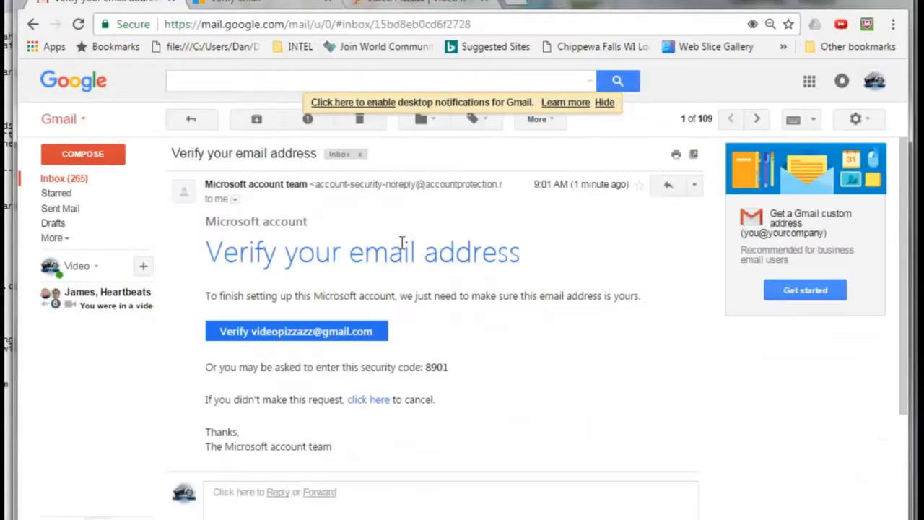
left_click(273, 334)
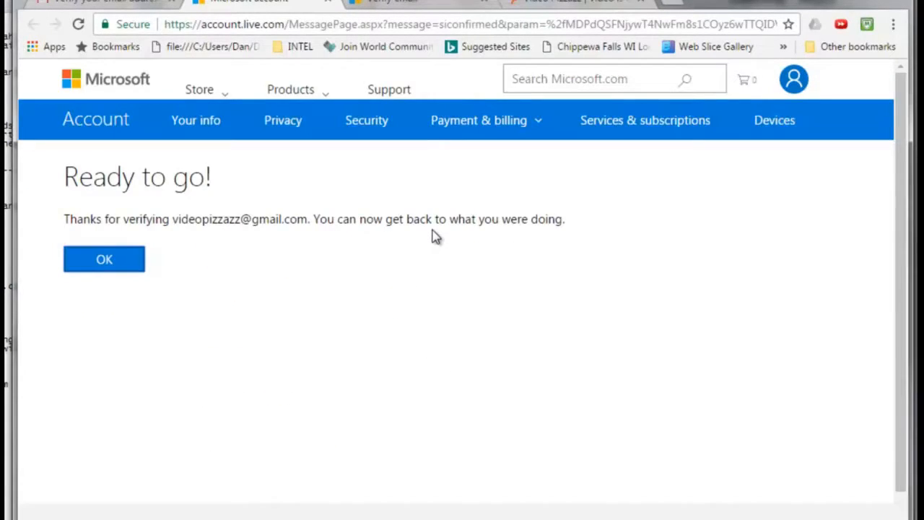
left_click(106, 264)
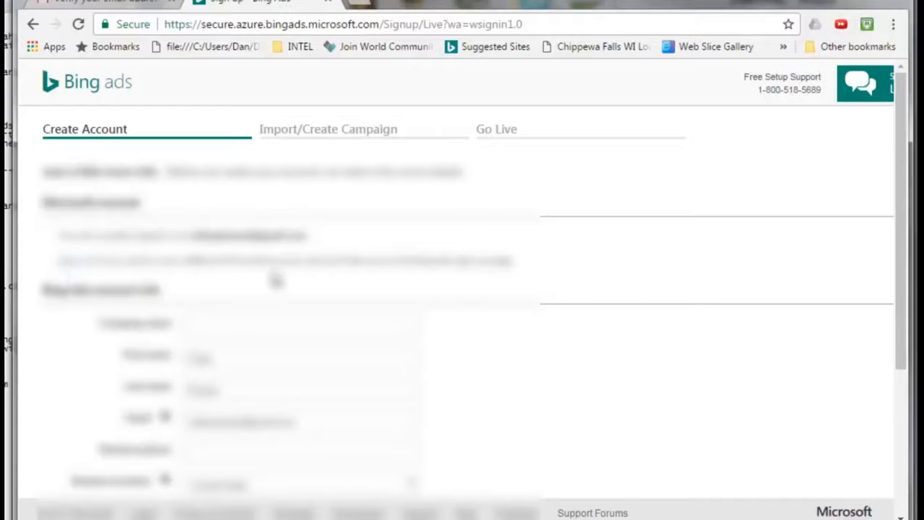
Complete the Bing Ads account info with the company, contact, phone and location details, and create the account.
scroll(894, 264, "down", 1)
scroll(892, 288, "down", 1)
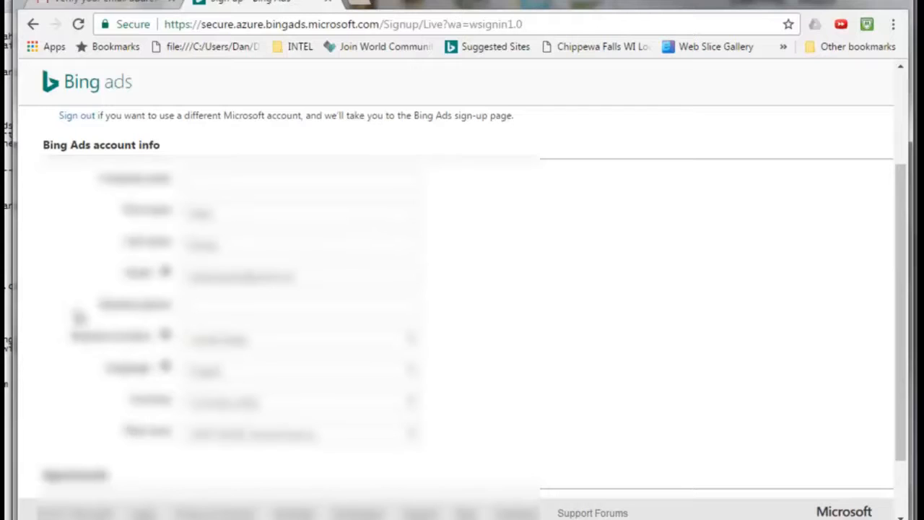
key("ctrl+minus")
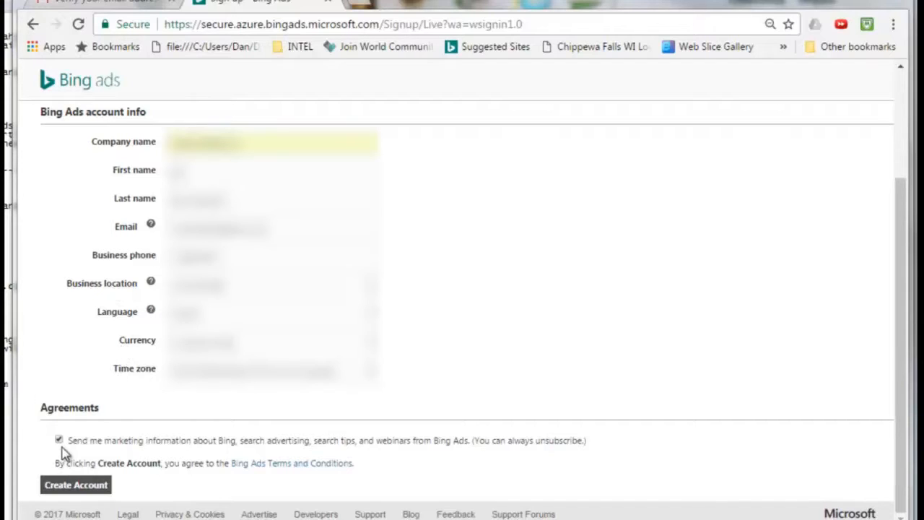
left_click(78, 485)
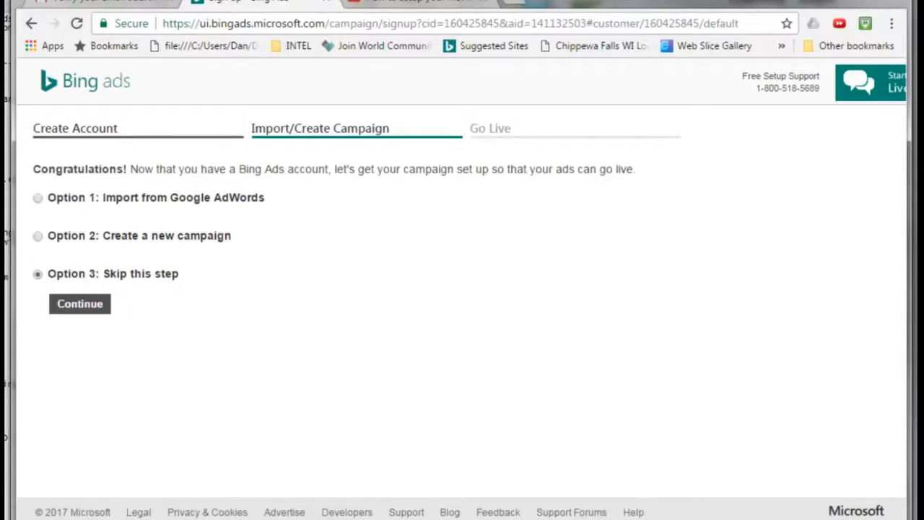
Set up a new campaign named Social Covers Real Estate Agent and target the United States as its specific location.
left_click(37, 237)
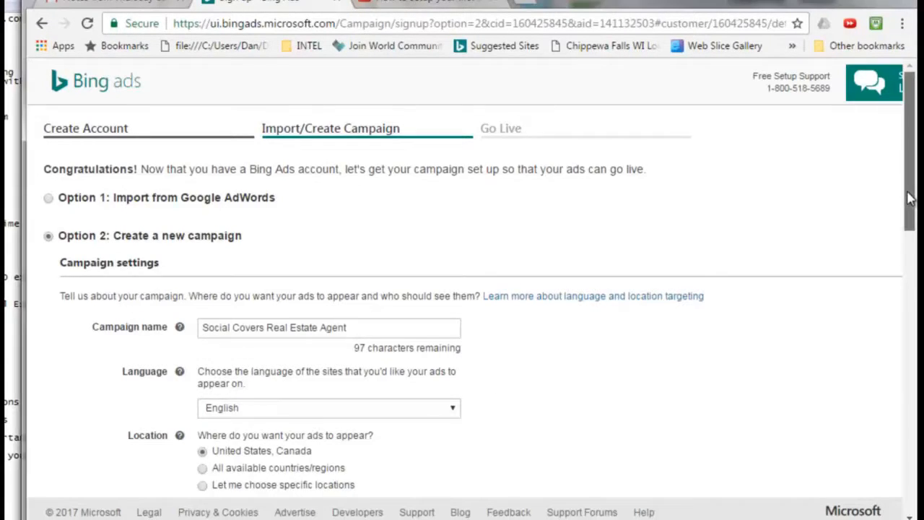
scroll(910, 202, "down", 3)
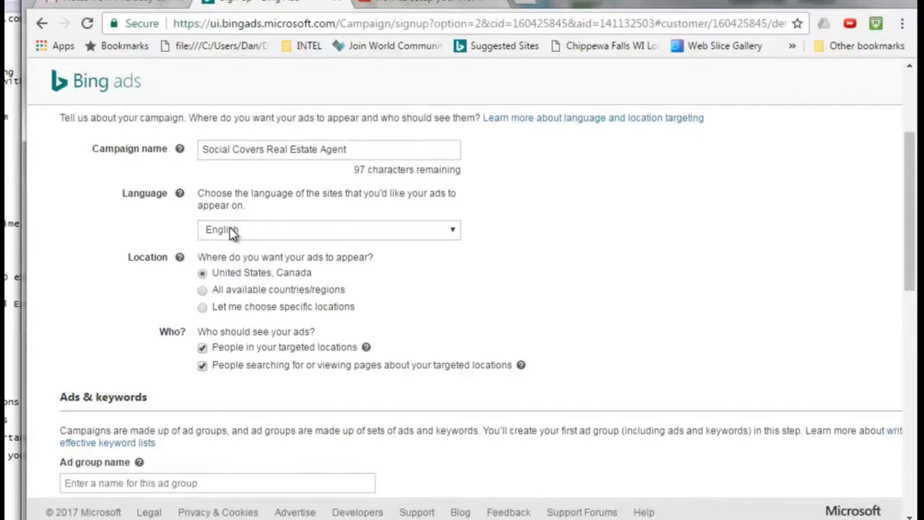
left_click(203, 307)
scroll(221, 337, "down", 2)
left_click(226, 202)
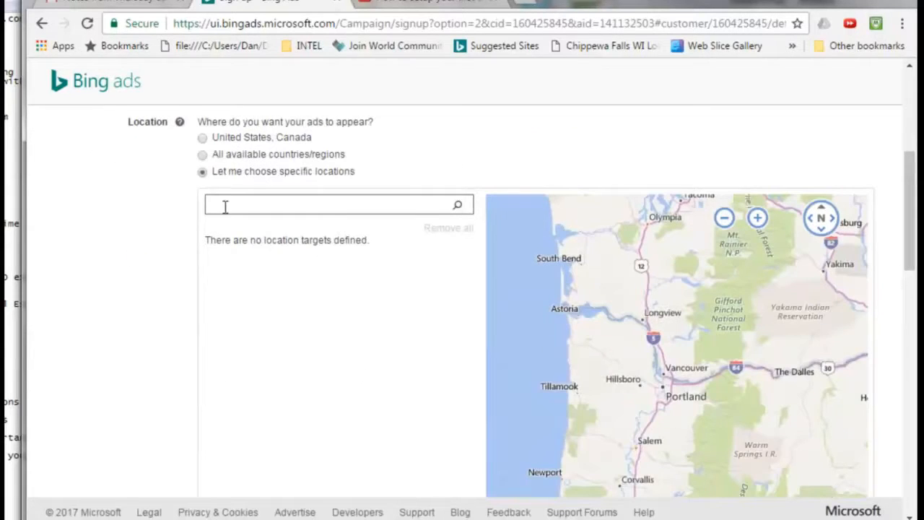
right_click(225, 206)
left_click(268, 301)
left_click(458, 208)
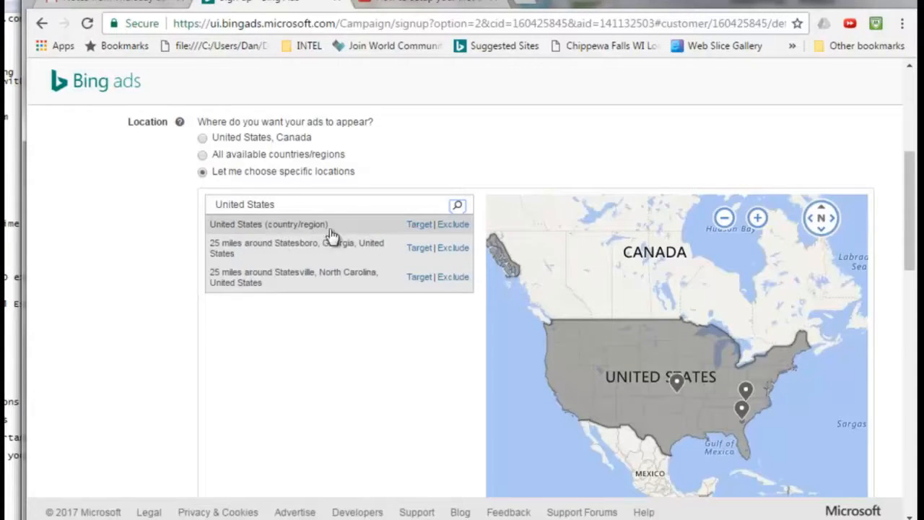
left_click(423, 226)
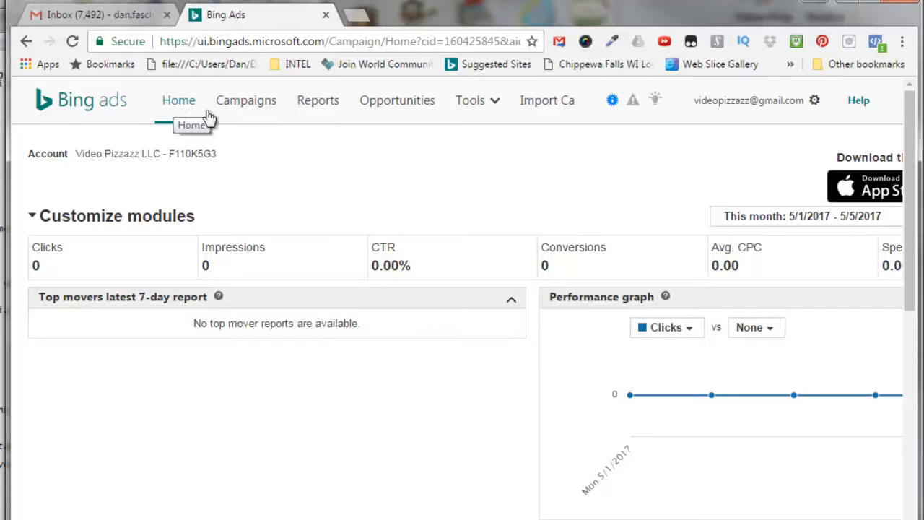
Create a campaign with the goal Conversions in my website and name it Amazing Social Media Cover.
left_click(247, 107)
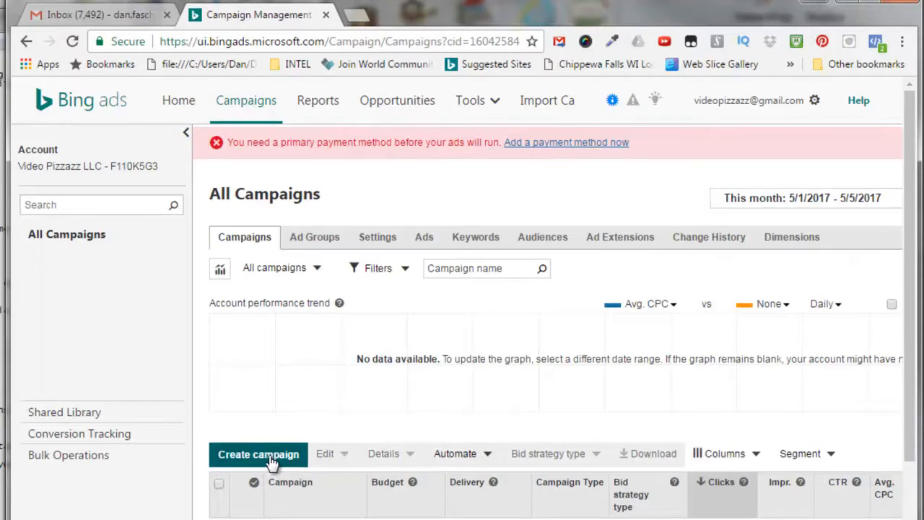
left_click(258, 455)
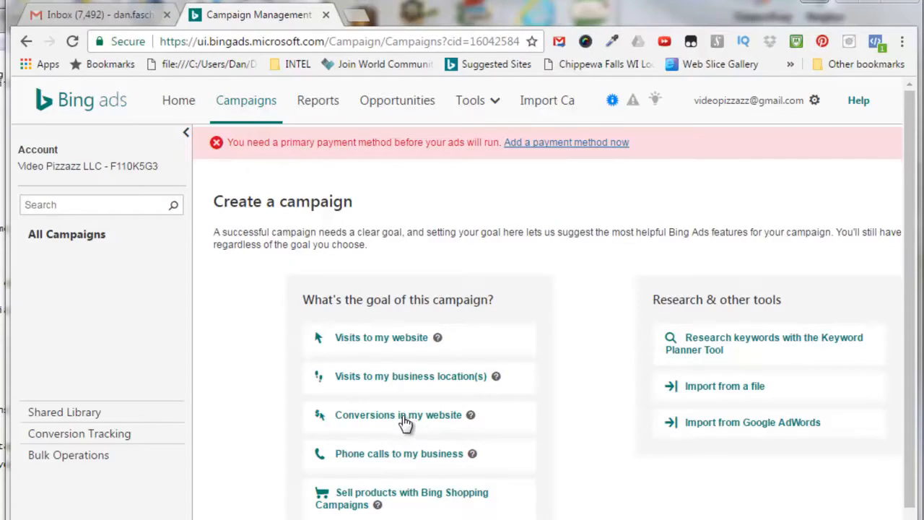
left_click(391, 416)
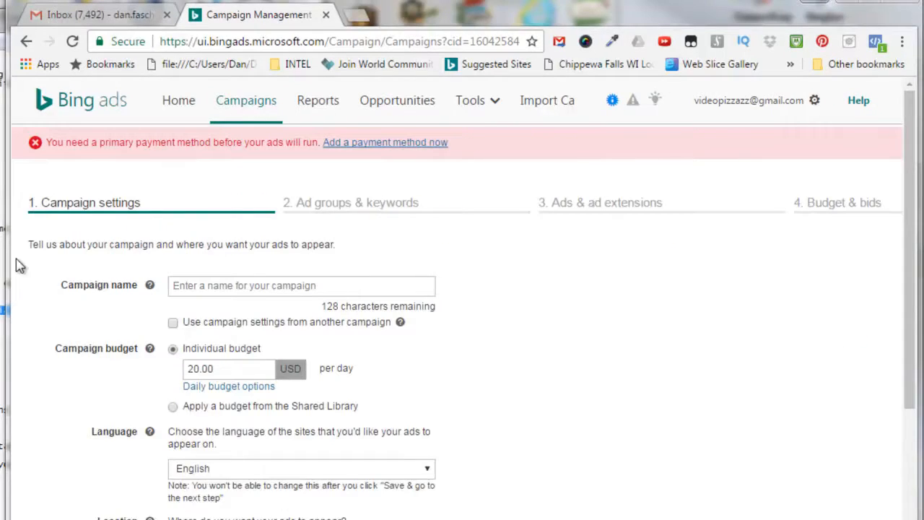
right_click(179, 285)
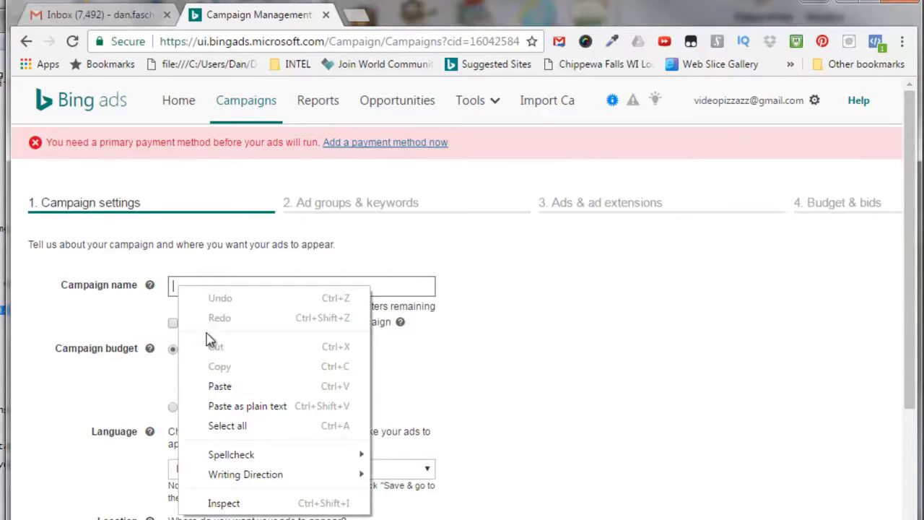
left_click(221, 385)
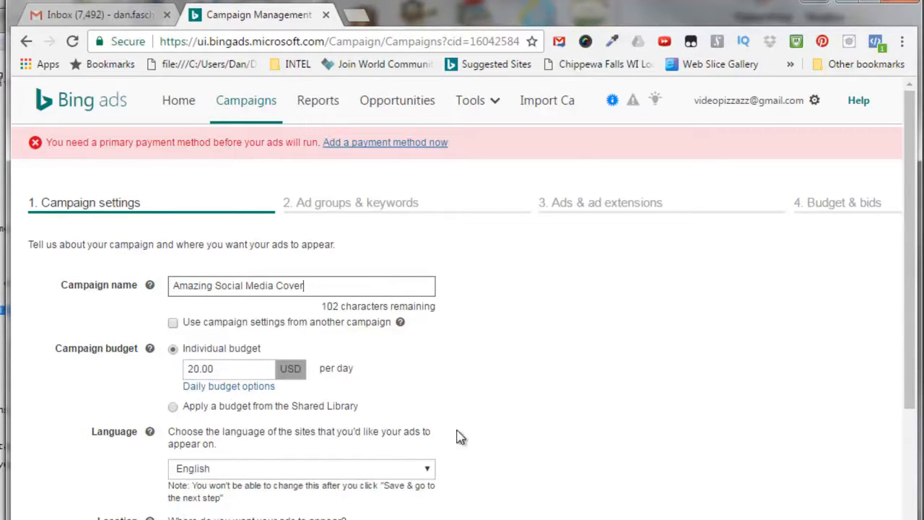
Set the individual campaign budget to 5 USD per day.
scroll(515, 427, "down", 2)
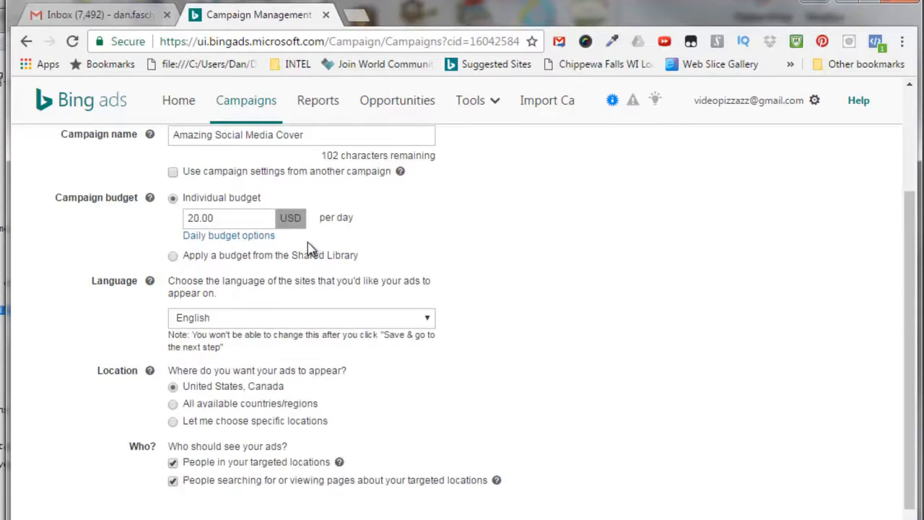
left_click(200, 218)
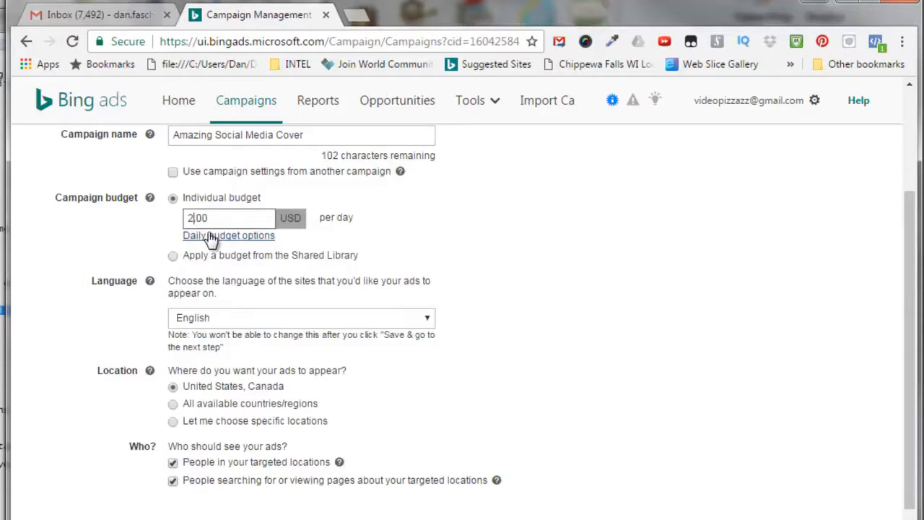
type("5")
Switch the ad location to specific locations and target the United States country/region.
left_click(173, 422)
scroll(189, 217, "down", 3)
right_click(192, 214)
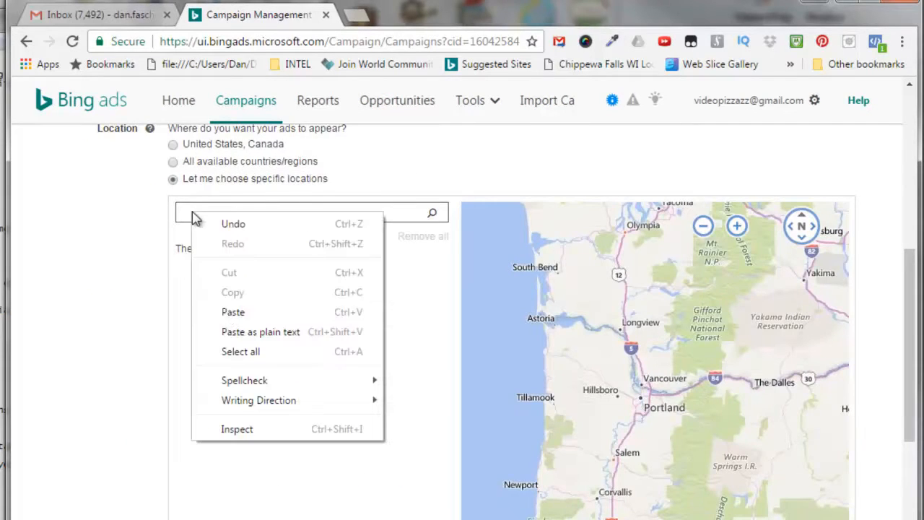
left_click(228, 316)
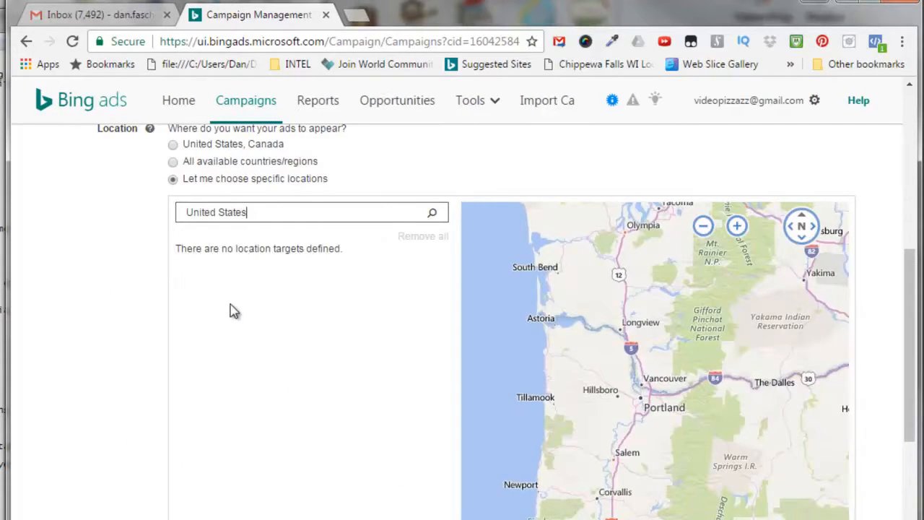
left_click(433, 215)
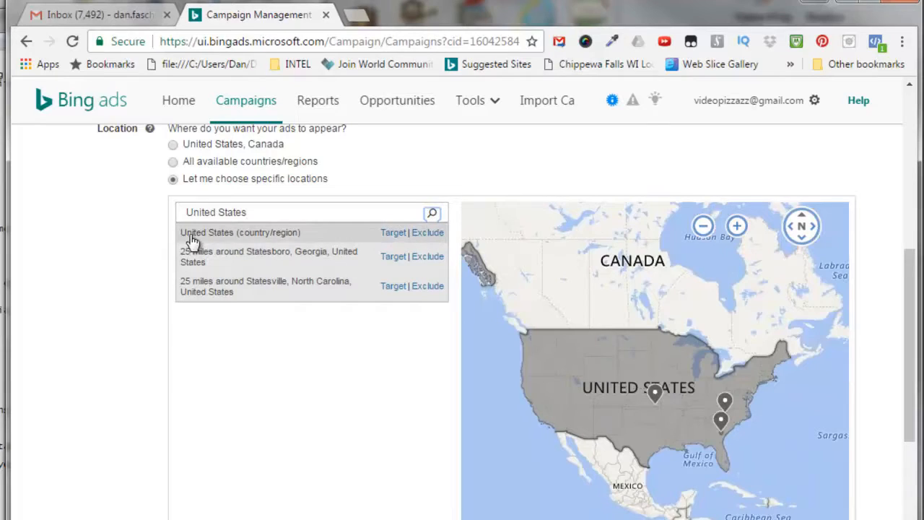
left_click(390, 238)
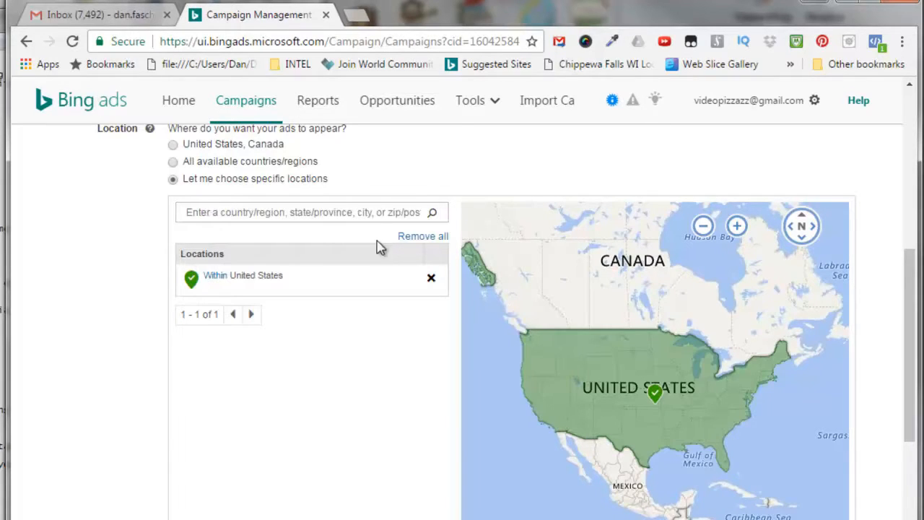
Add the United Kingdom country/region as another targeted location.
left_click(189, 211)
right_click(204, 212)
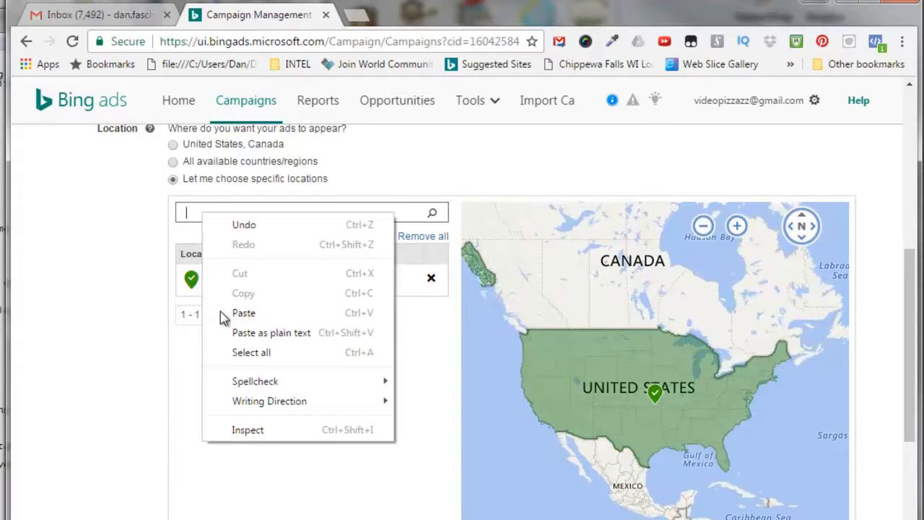
left_click(241, 313)
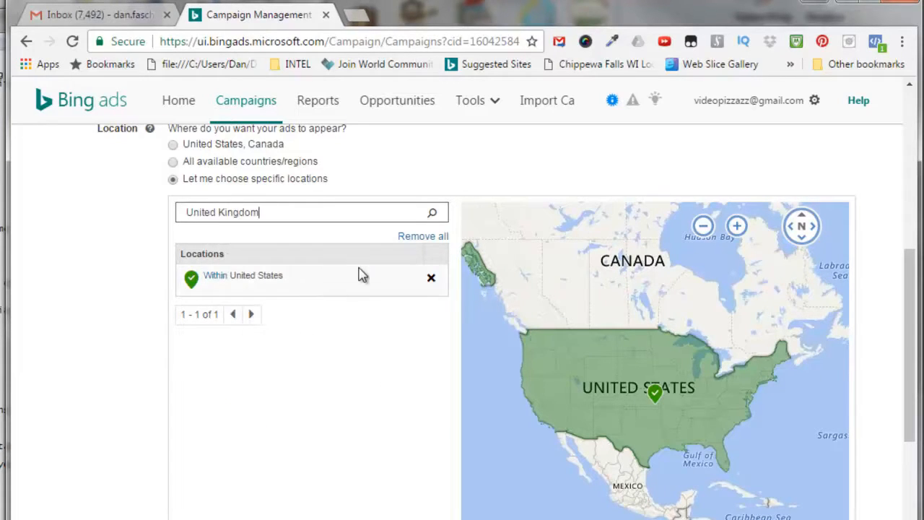
left_click(432, 214)
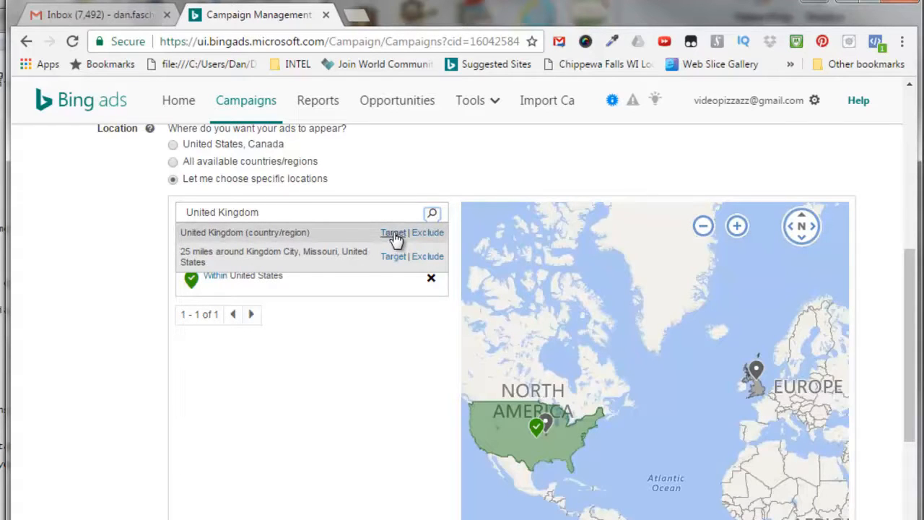
left_click(393, 233)
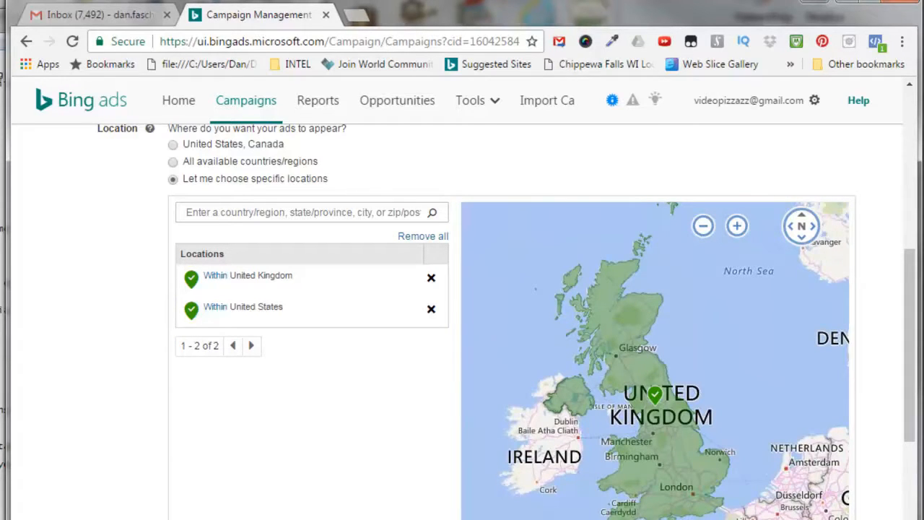
Add the Australia country/region as a targeted location, copying its name from the notes file.
key("alt+Tab")
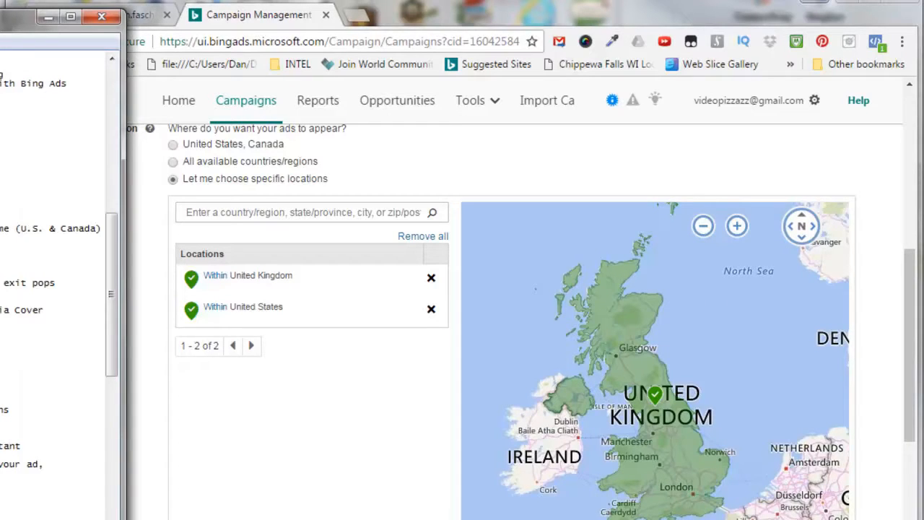
right_click(0, 362)
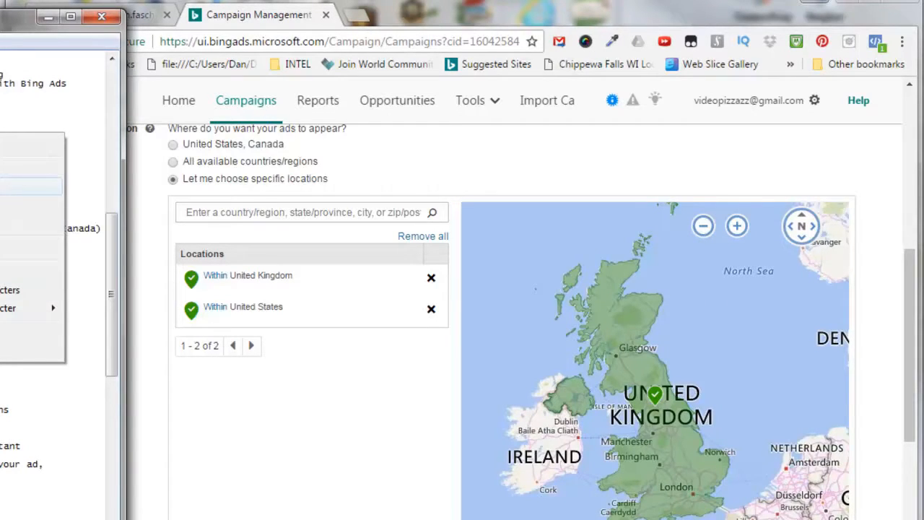
left_click(8, 186)
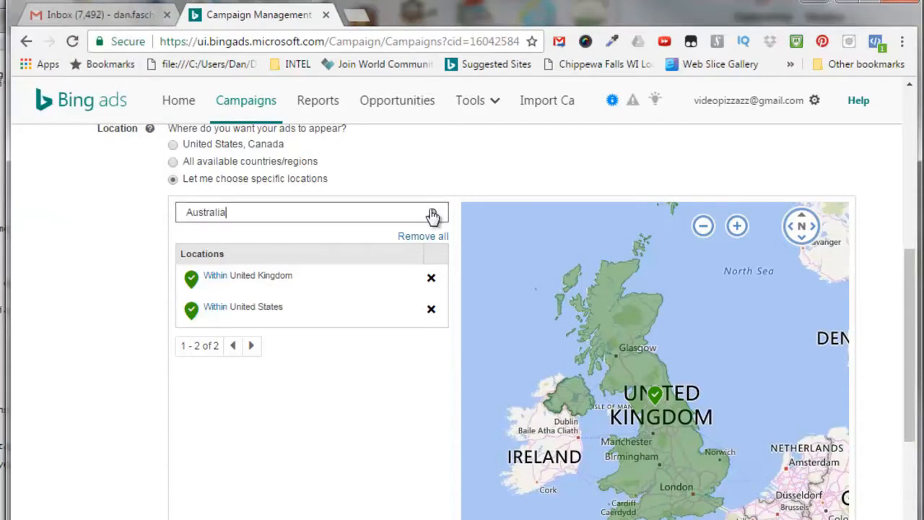
left_click(434, 213)
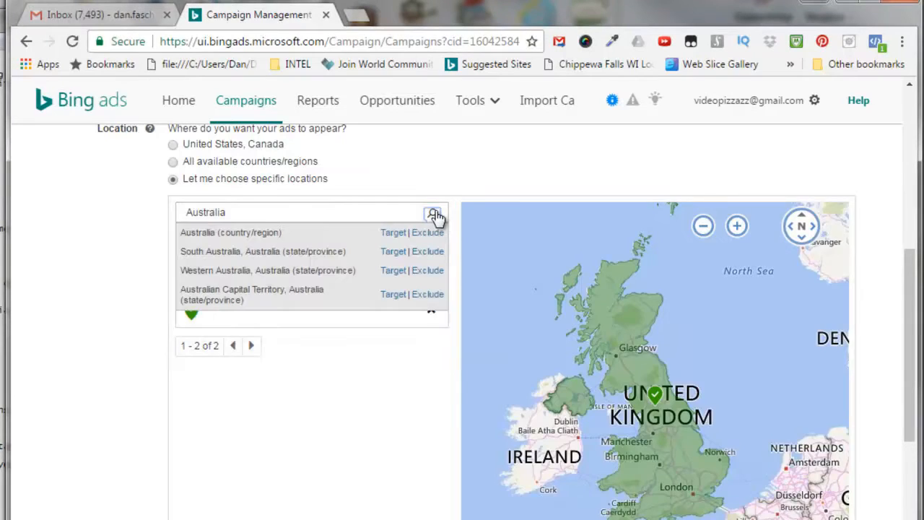
left_click(392, 232)
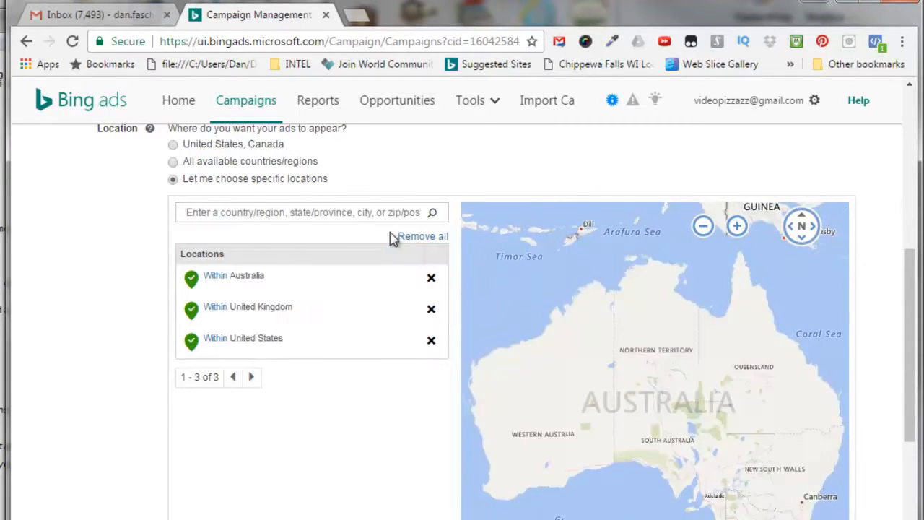
Add the New Zealand country/region to the targeted locations.
left_click(190, 212)
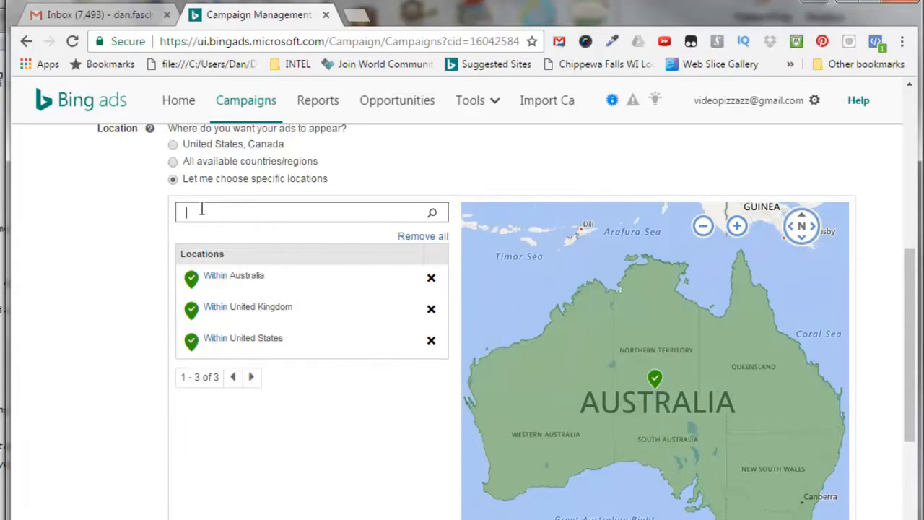
right_click(201, 210)
left_click(242, 310)
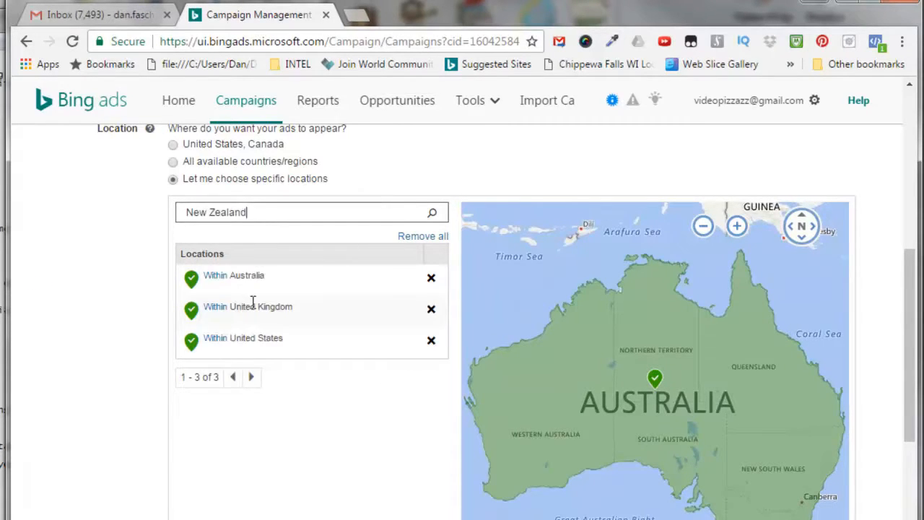
left_click(433, 216)
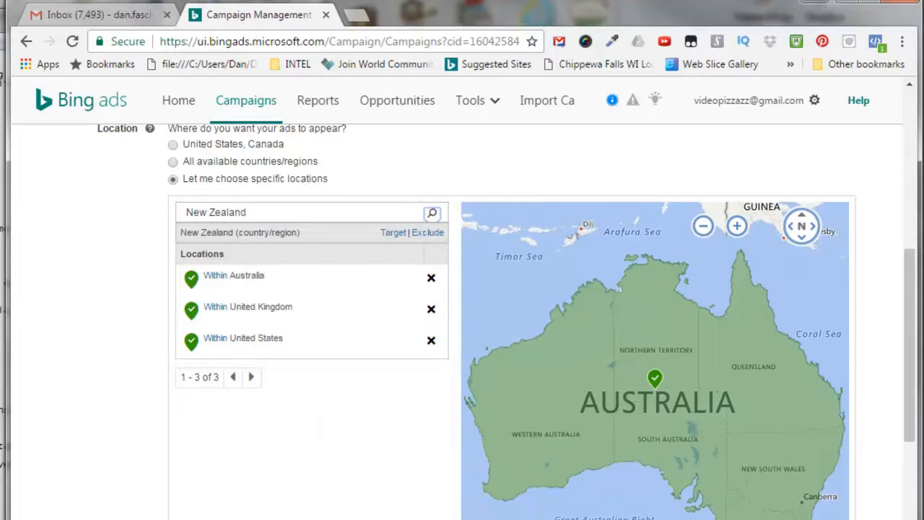
left_click(393, 235)
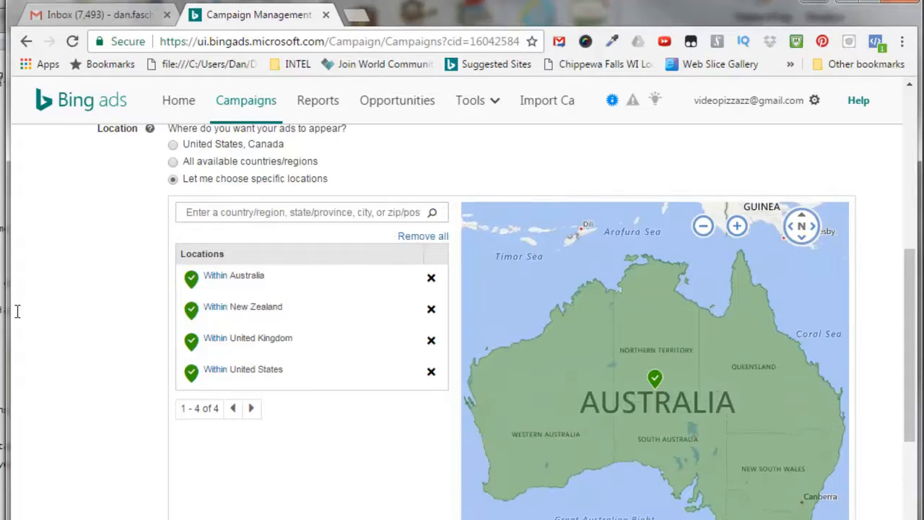
Target the Canada country/region as a further ad location.
left_click(196, 210)
right_click(197, 211)
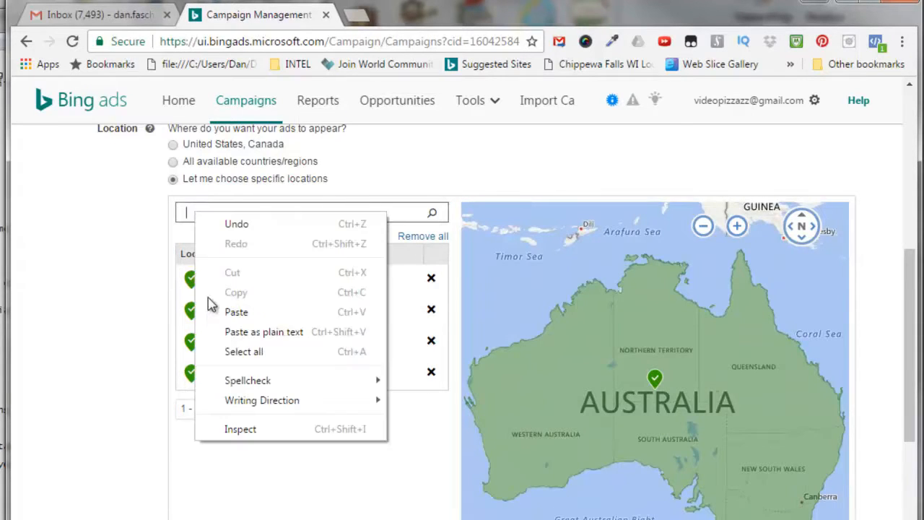
left_click(236, 311)
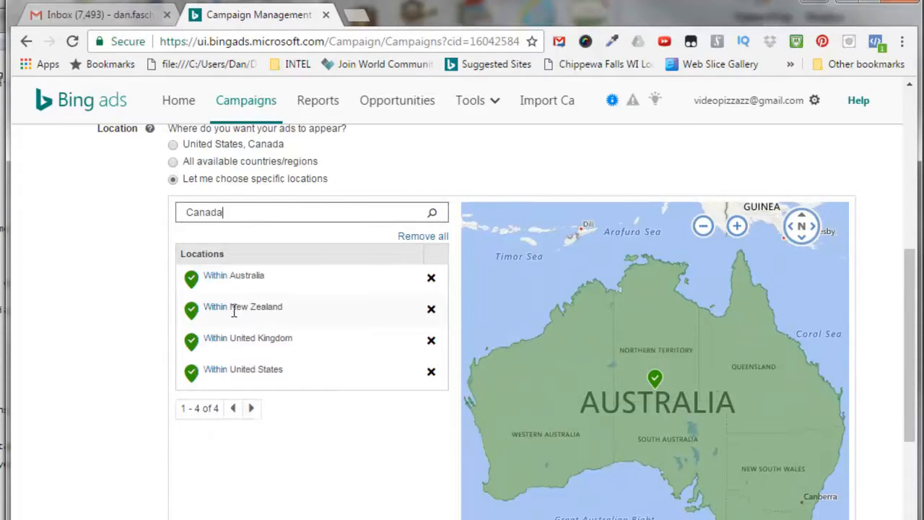
left_click(433, 218)
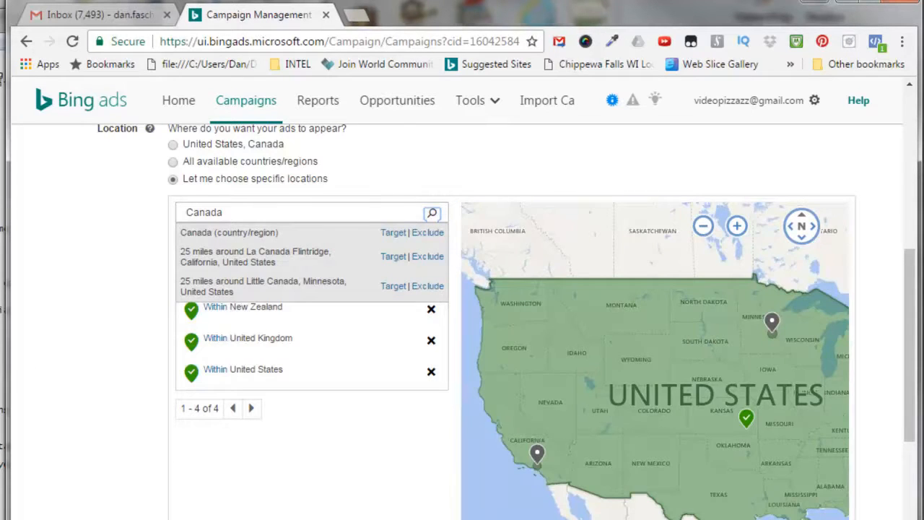
left_click(394, 232)
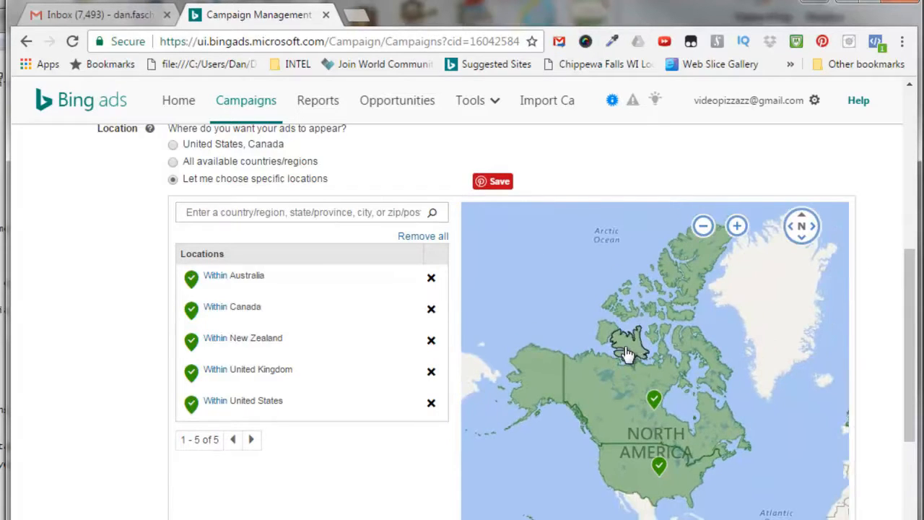
Exclude people searching for or viewing pages about the targeted locations from the audience and save the campaign settings, continuing to the ad groups.
scroll(626, 352, "down", 1)
scroll(626, 352, "down", 1)
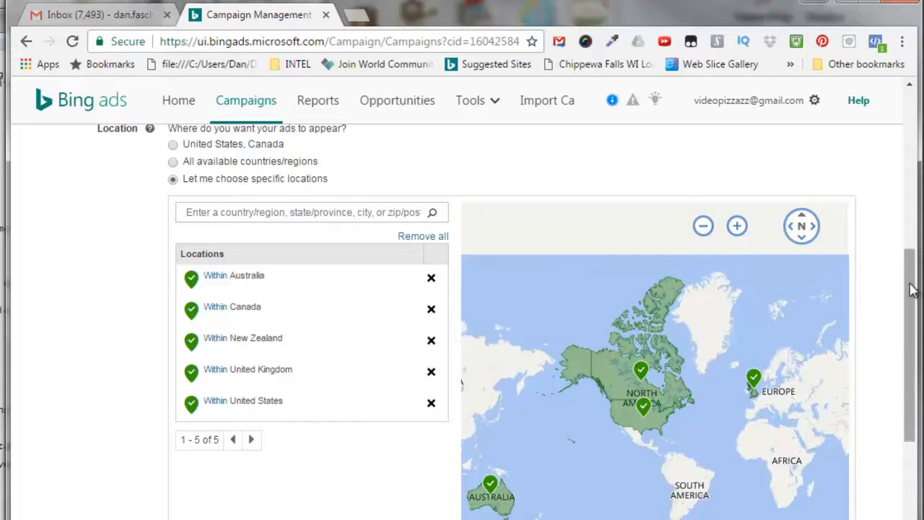
left_click_drag(912, 296, 912, 426)
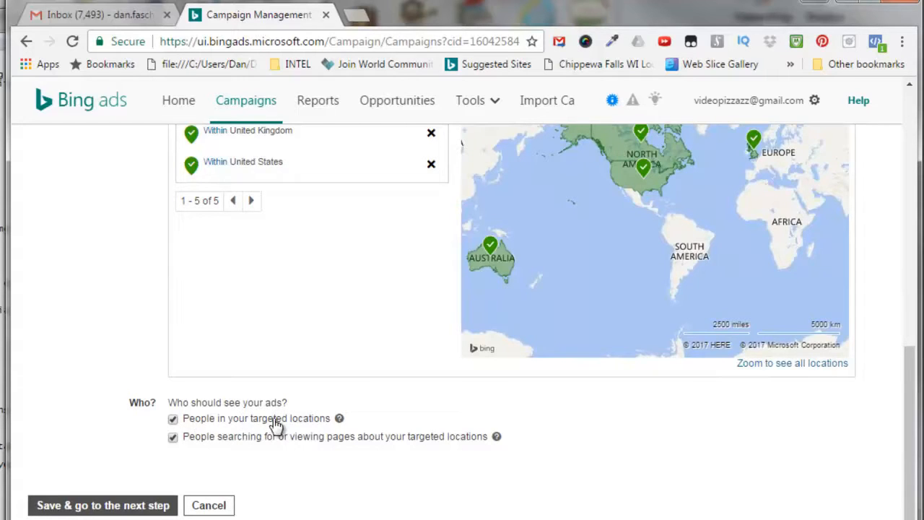
left_click(173, 437)
left_click(89, 508)
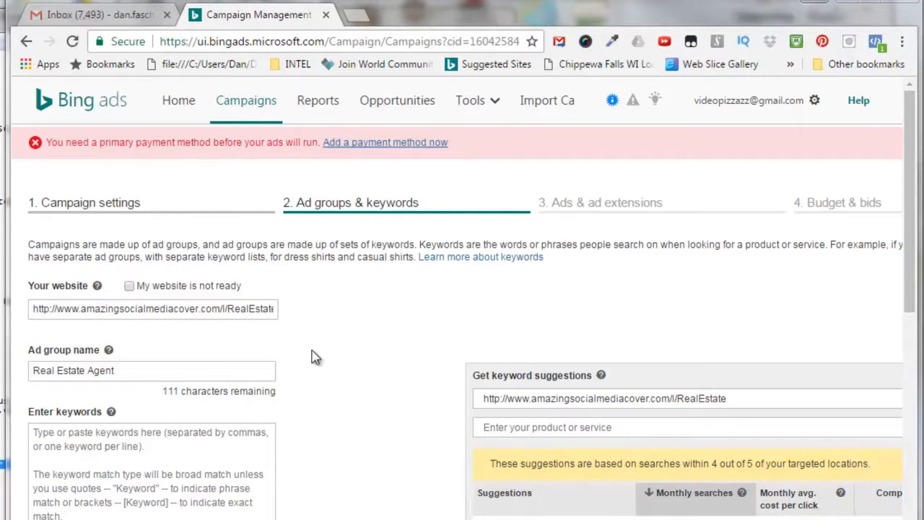
Name the empty ad group Real Estate Sale and fill it with all keywords of the suggested Real Estate Sale group.
left_click_drag(908, 289, 908, 352)
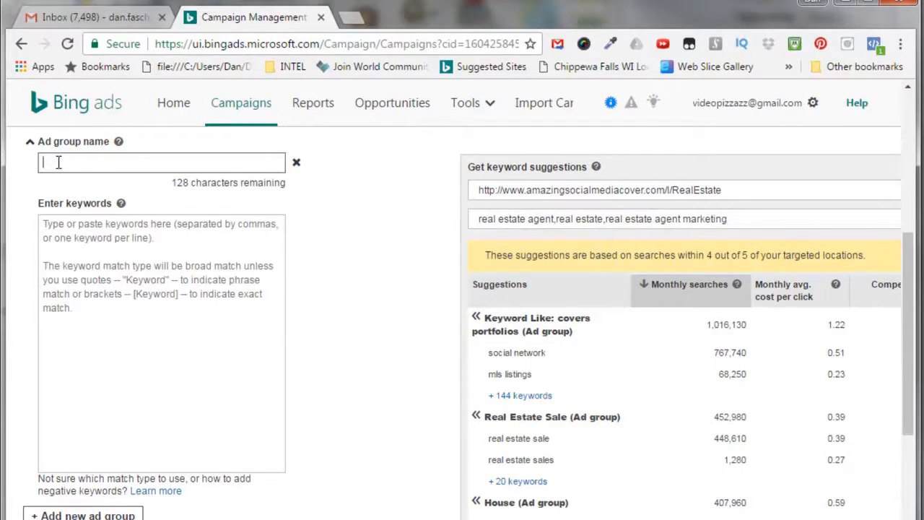
right_click(58, 162)
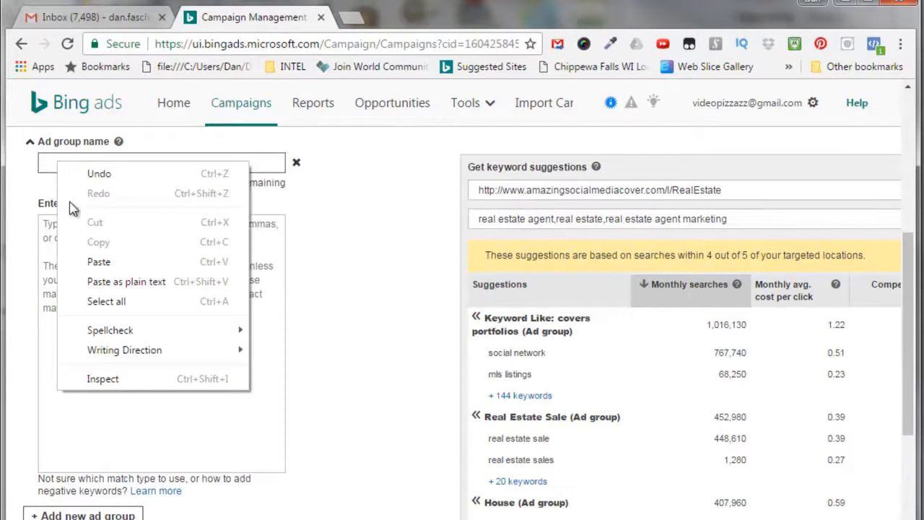
left_click(94, 263)
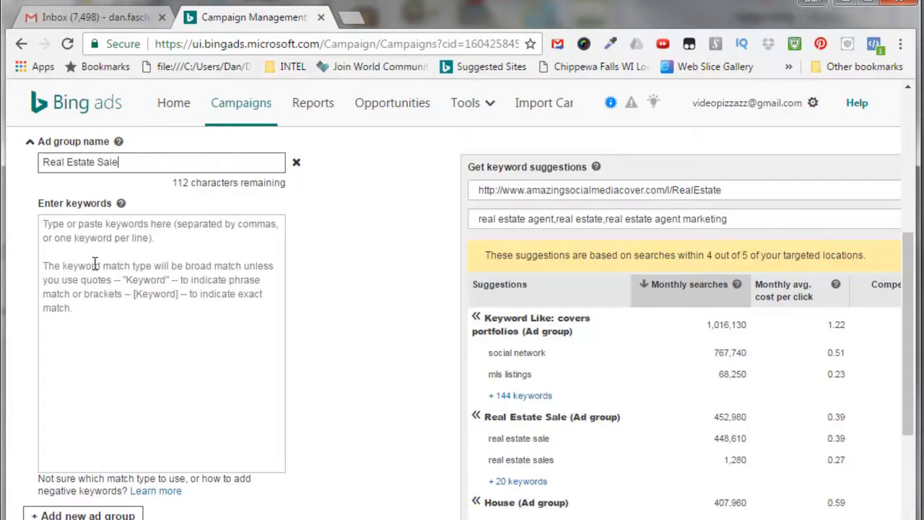
left_click(56, 228)
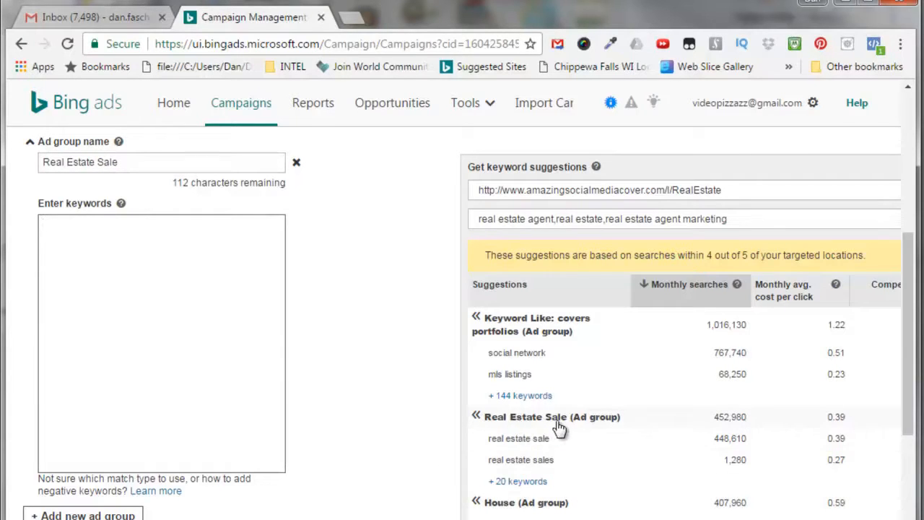
left_click(725, 419)
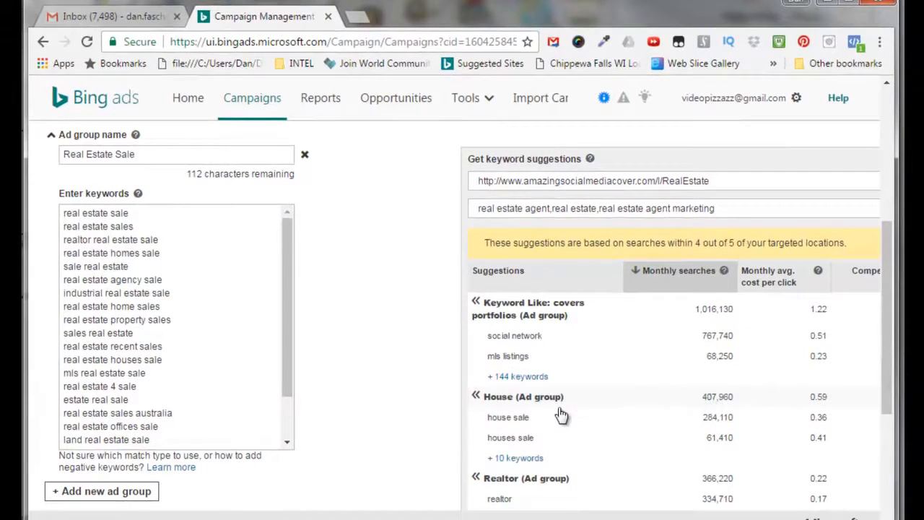
Add a new ad group named House and fill it with the keywords of the suggested House group.
left_click(121, 490)
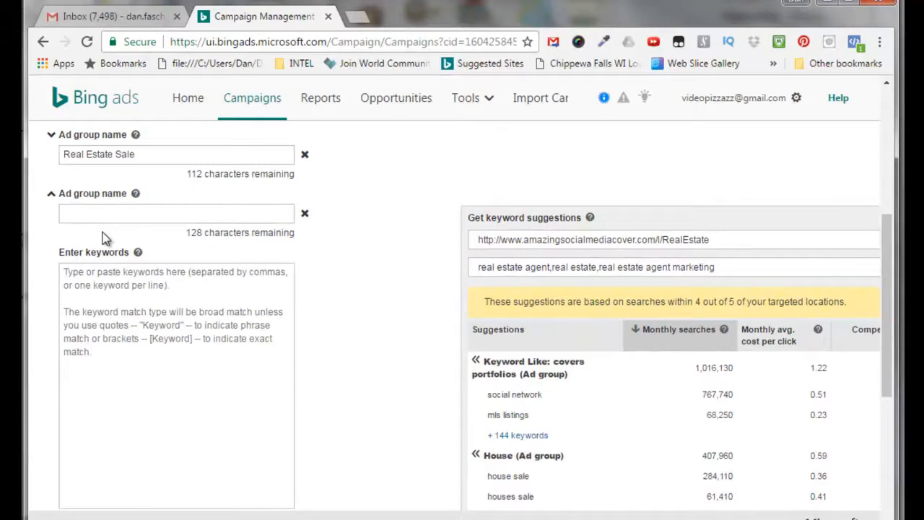
left_click(75, 215)
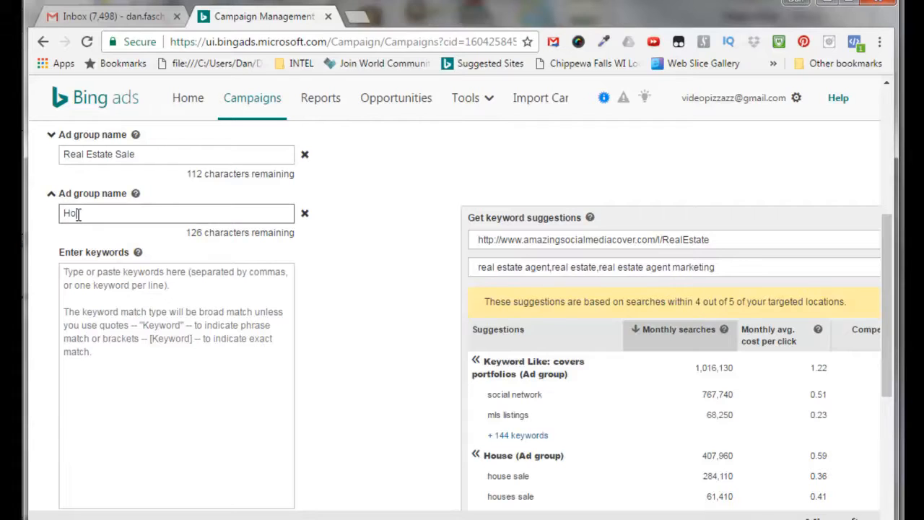
left_click(80, 293)
left_click_drag(883, 311, 875, 369)
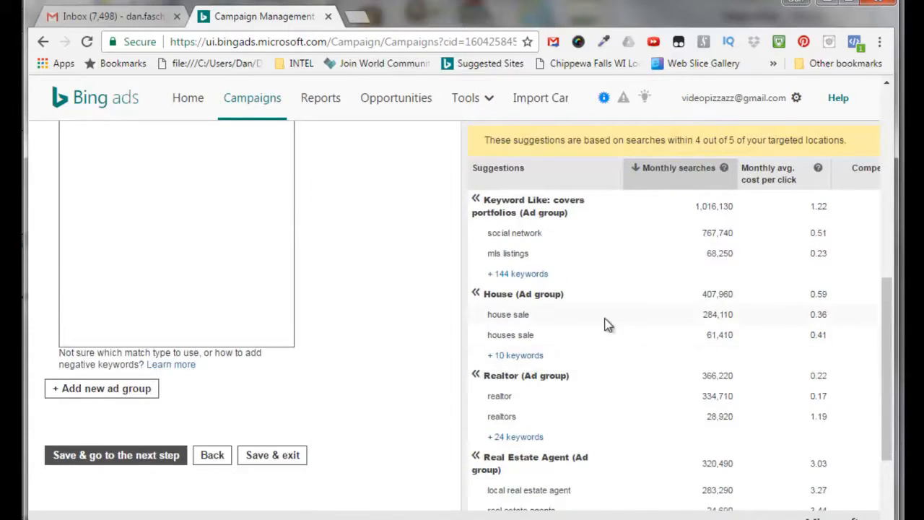
left_click(503, 298)
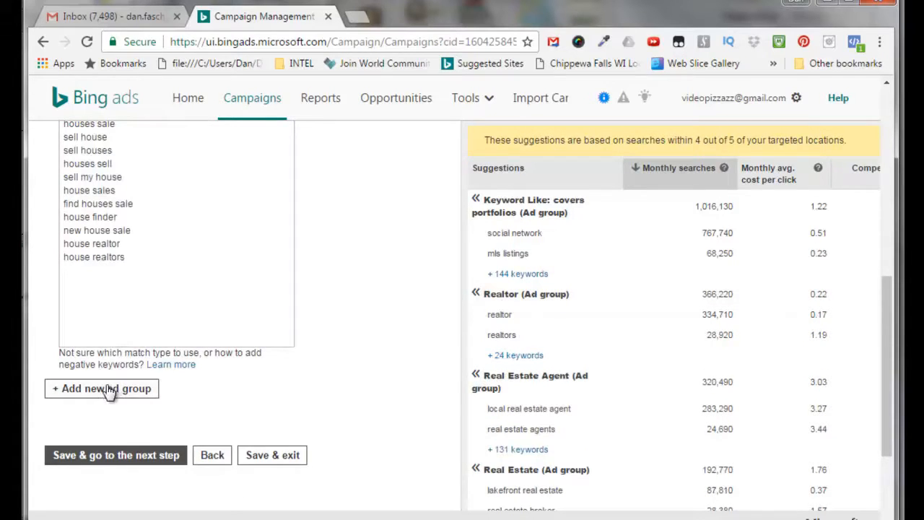
Add another ad group named Realtor and fill it with the keywords of the suggested Realtor group.
left_click(107, 390)
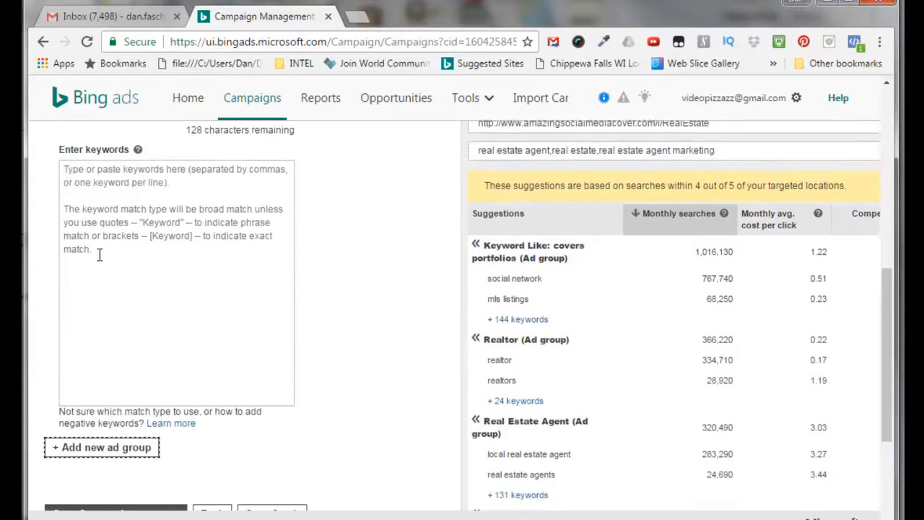
scroll(208, 344, "up", 2)
left_click(74, 268)
right_click(75, 268)
left_click(109, 360)
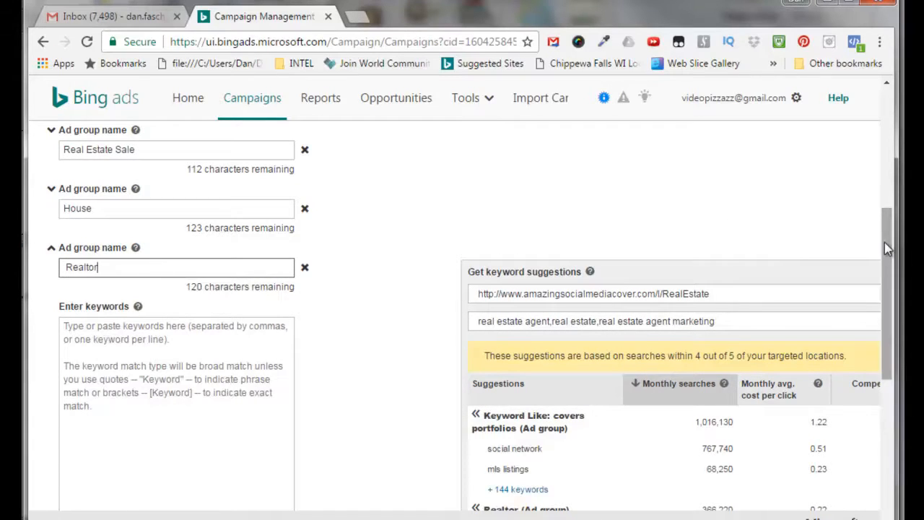
left_click(101, 332)
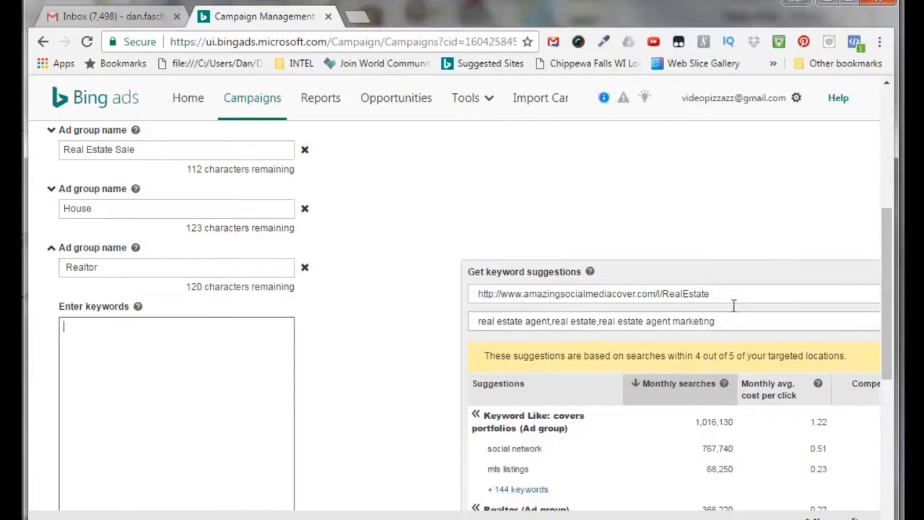
left_click_drag(892, 260, 893, 374)
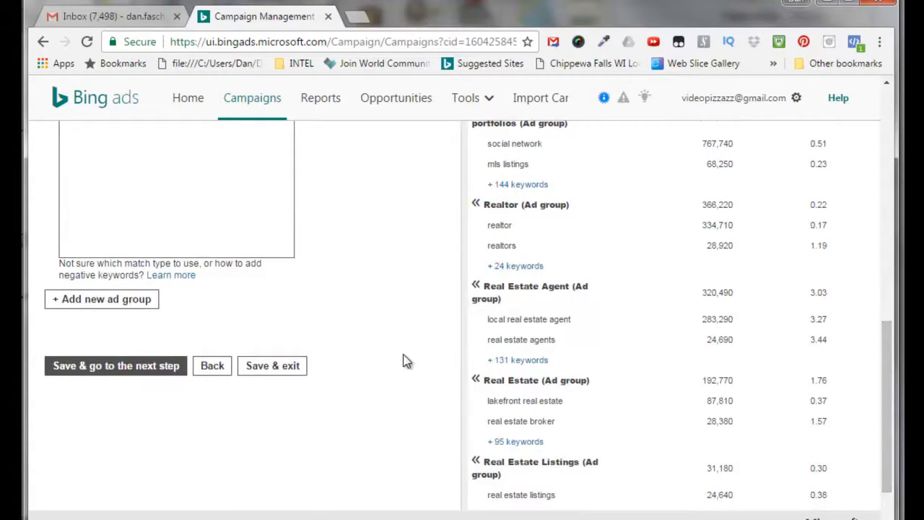
left_click(508, 207)
scroll(292, 324, "down", 3)
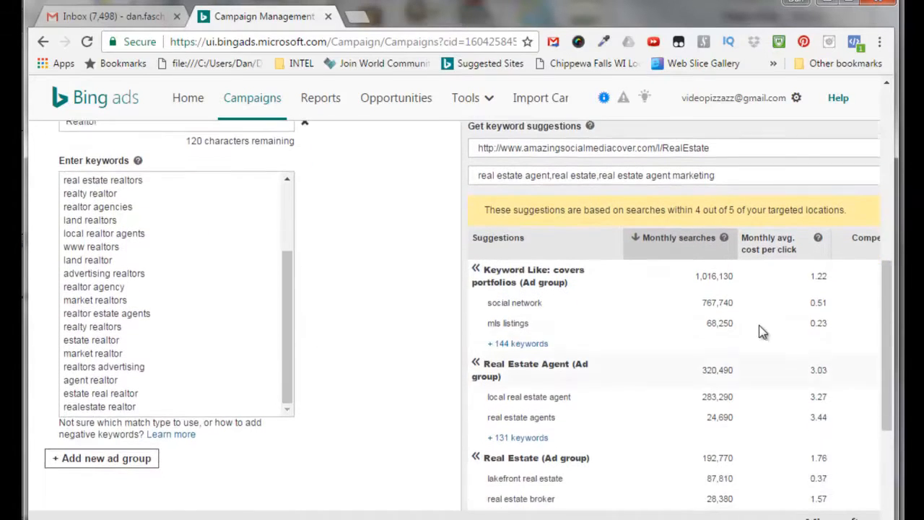
Save the ad groups and keywords and continue to the ad creation step.
left_click_drag(885, 339, 885, 341)
scroll(887, 359, "down", 2)
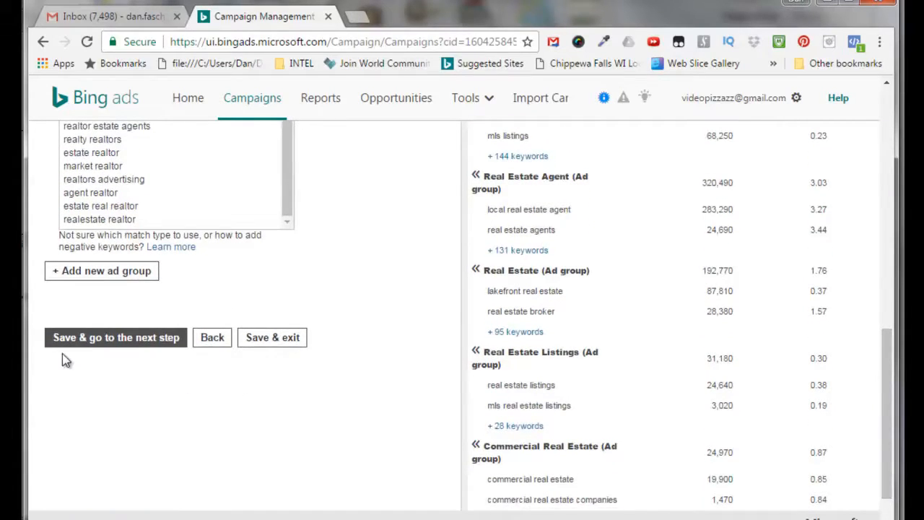
left_click(114, 339)
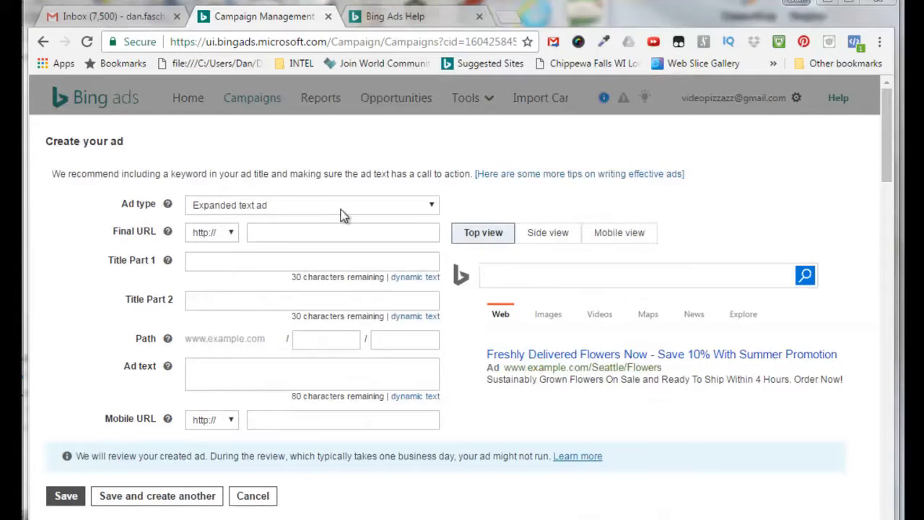
Check the available ad types for the new ad and consult the Bing Ads Help page that explains standard and expanded text ads.
left_click(434, 205)
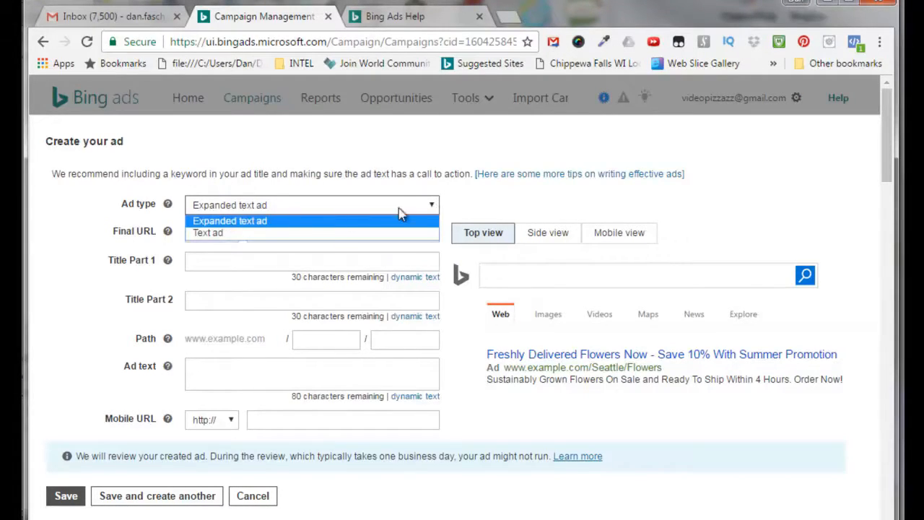
key("Down")
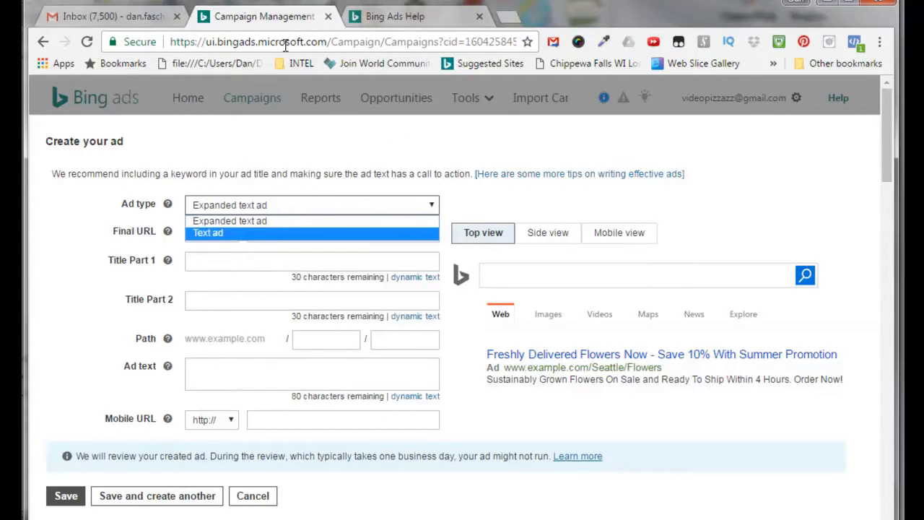
left_click(389, 16)
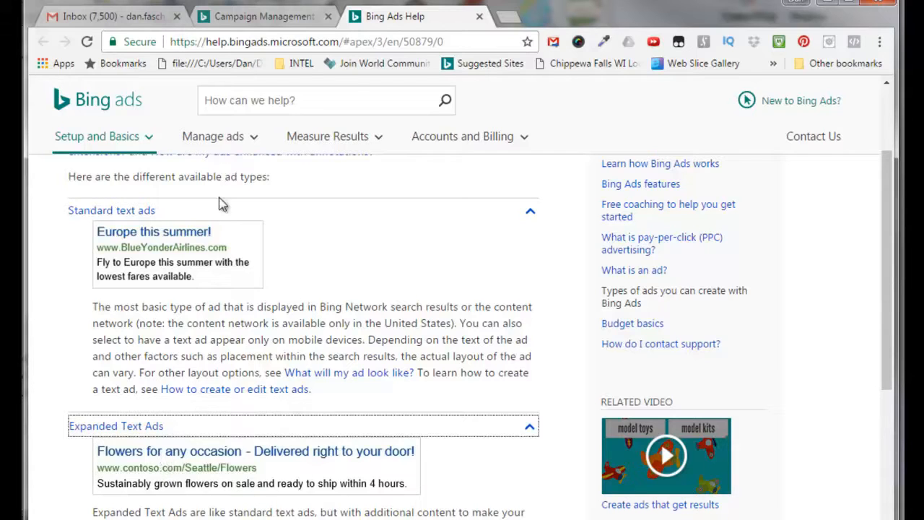
Complete and save the Real Estate Agent expanded text ad with titles "Facebook Might Be Hurting Your" and "Real Estate Business", leaving the path blank.
left_click(259, 16)
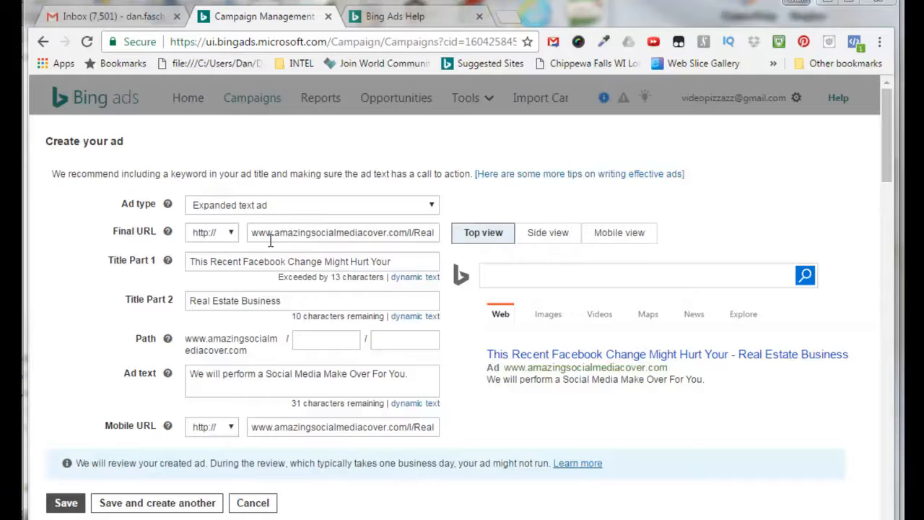
left_click(312, 232)
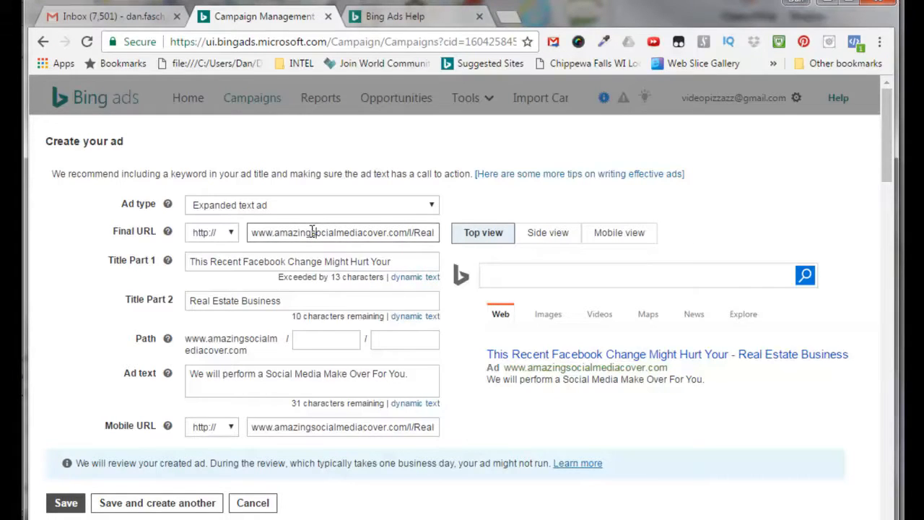
type("Estate")
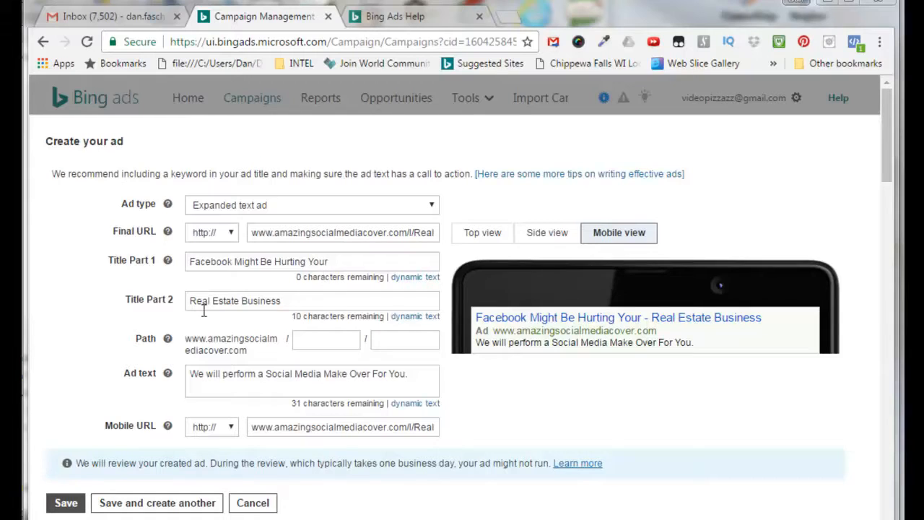
left_click(66, 505)
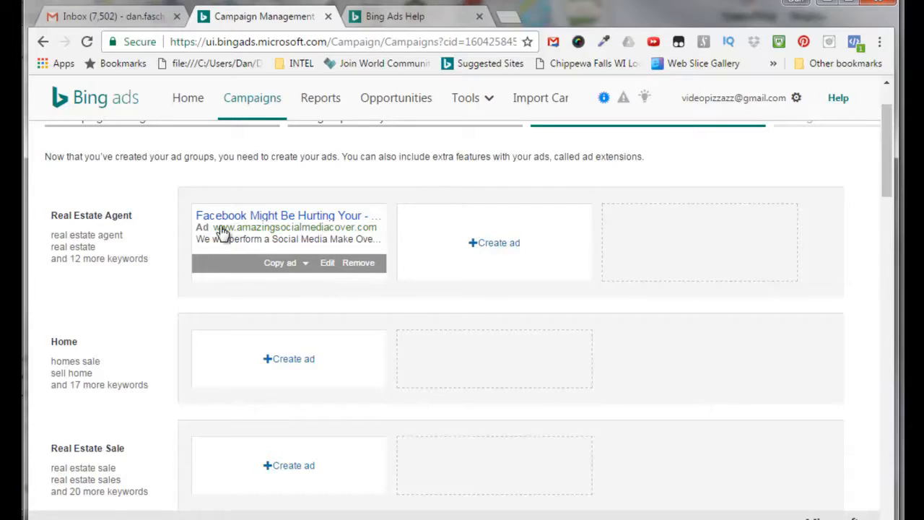
Look through the ad extension options and try to continue to the budget step with only the Real Estate Agent ad.
scroll(553, 265, "down", 5)
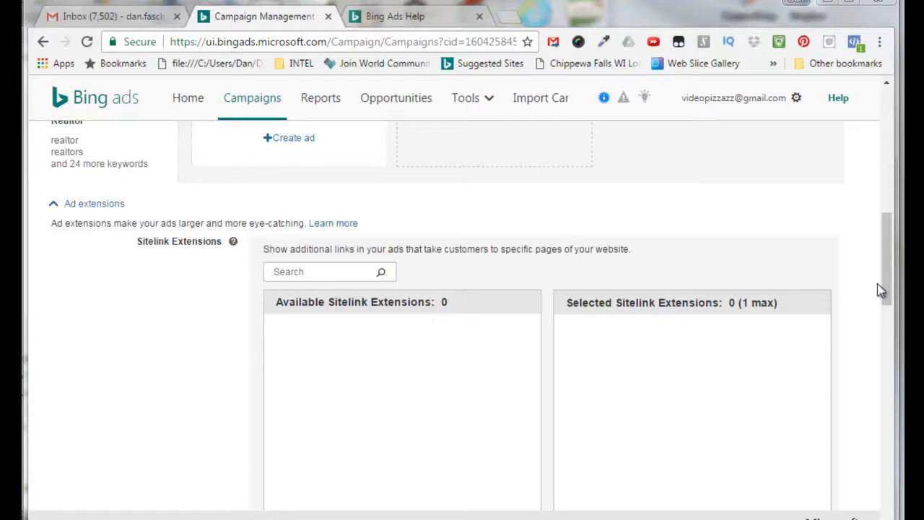
left_click_drag(885, 289, 861, 163)
scroll(858, 163, "up", 3)
scroll(856, 182, "down", 15)
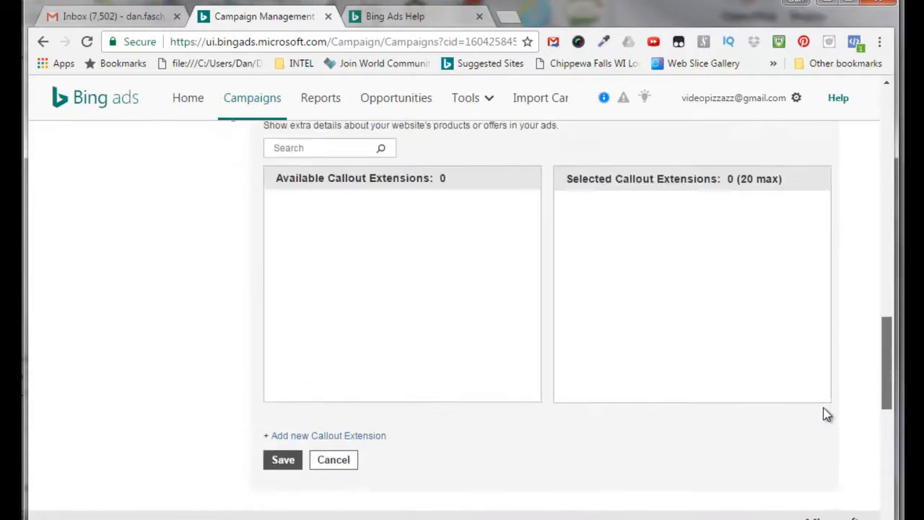
left_click_drag(852, 517, 803, 519)
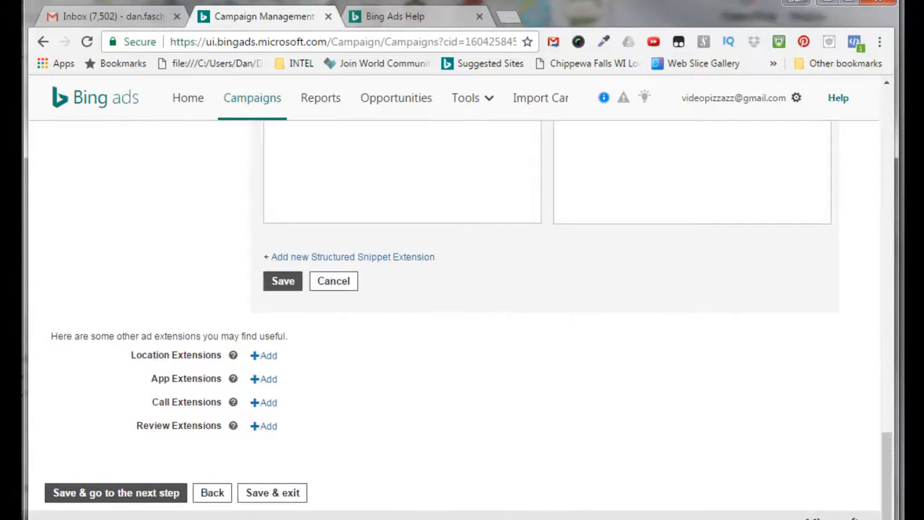
left_click(94, 492)
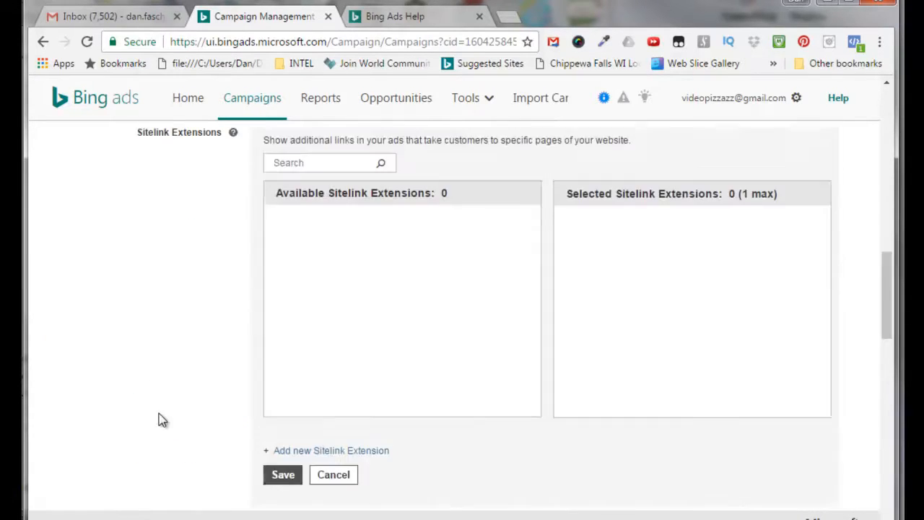
scroll(166, 418, "up", 3)
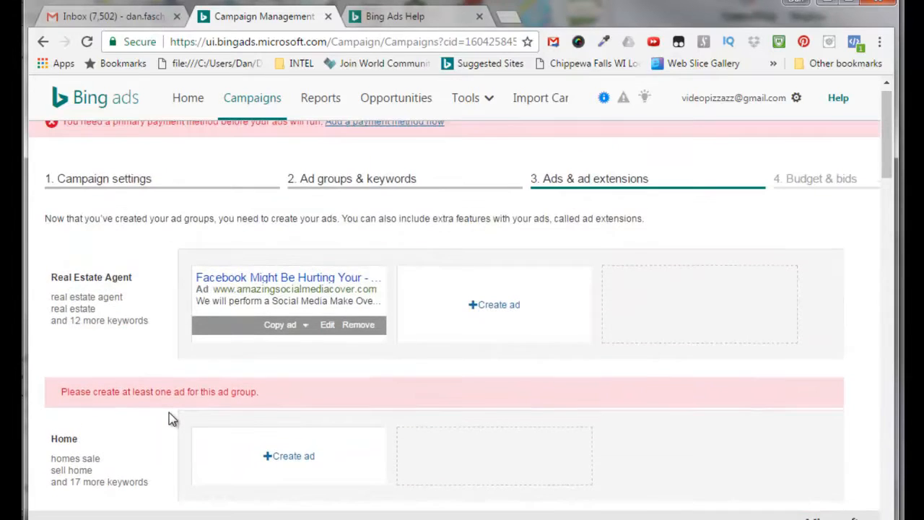
Give each remaining ad group its own ad and save without extensions to continue to the budget and bids step.
scroll(169, 412, "down", 1)
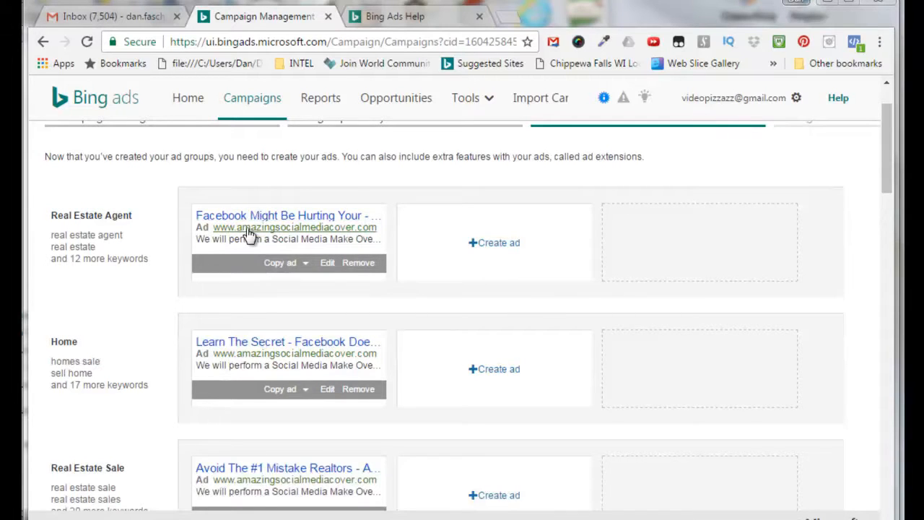
left_click_drag(886, 178, 859, 186)
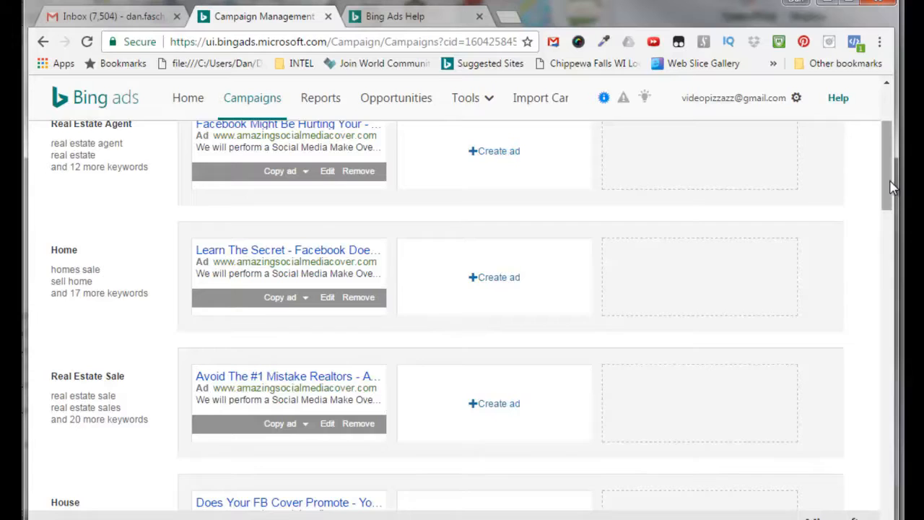
left_click_drag(890, 187, 889, 510)
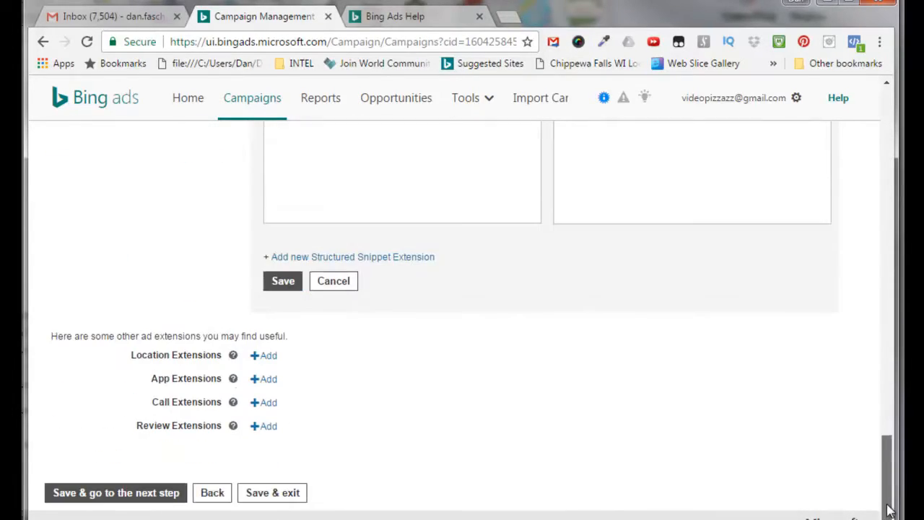
left_click(135, 495)
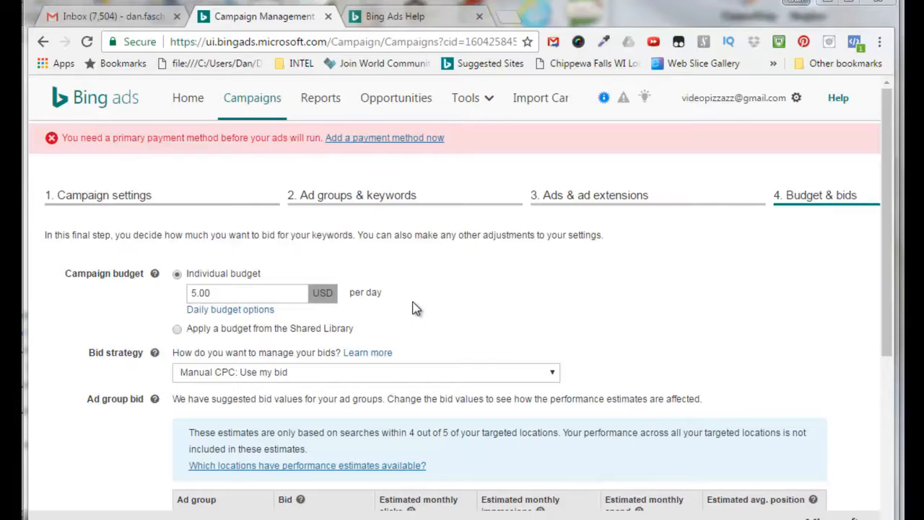
Read the bid strategy explanation and set the bid of all five ad groups to 0.5 USD, keeping Manual CPC.
left_click(155, 354)
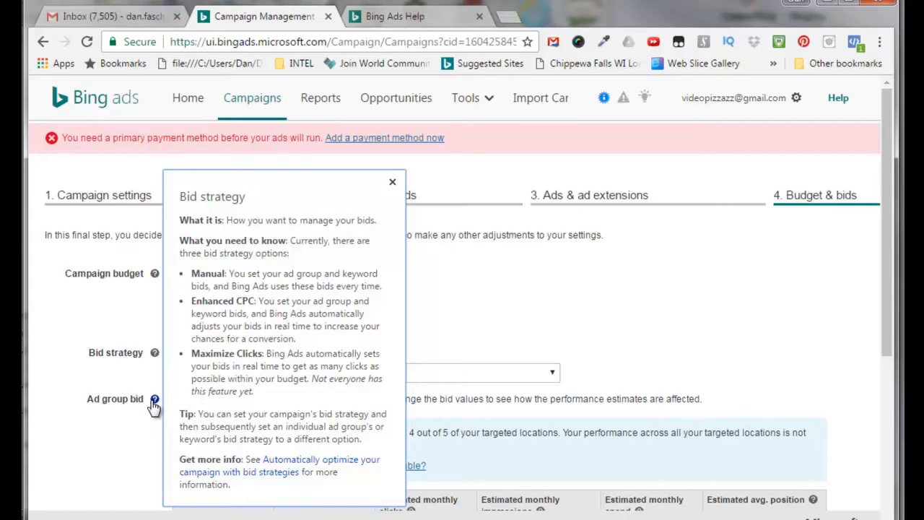
left_click(392, 182)
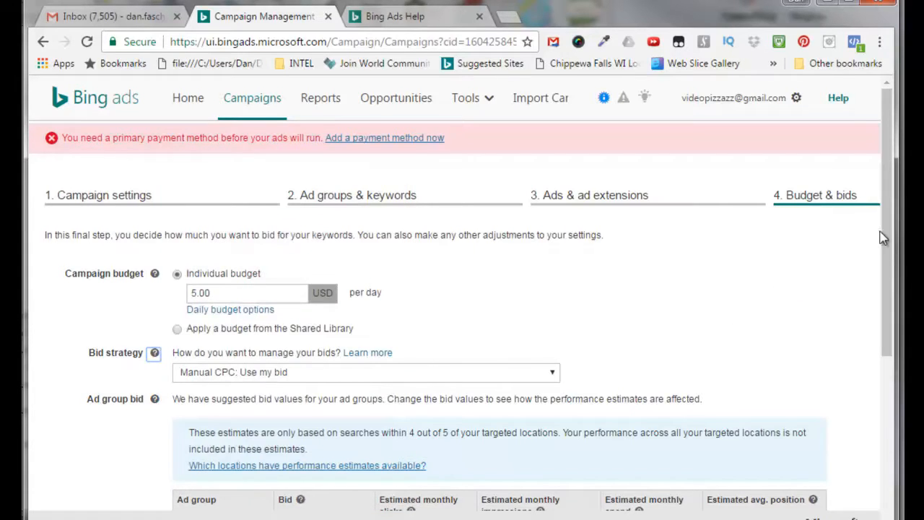
left_click_drag(884, 247, 901, 376)
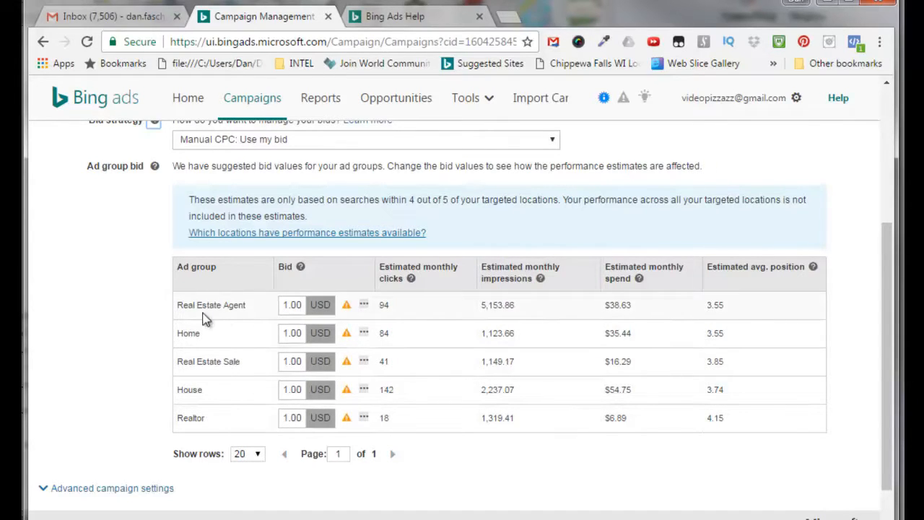
double_click(293, 306)
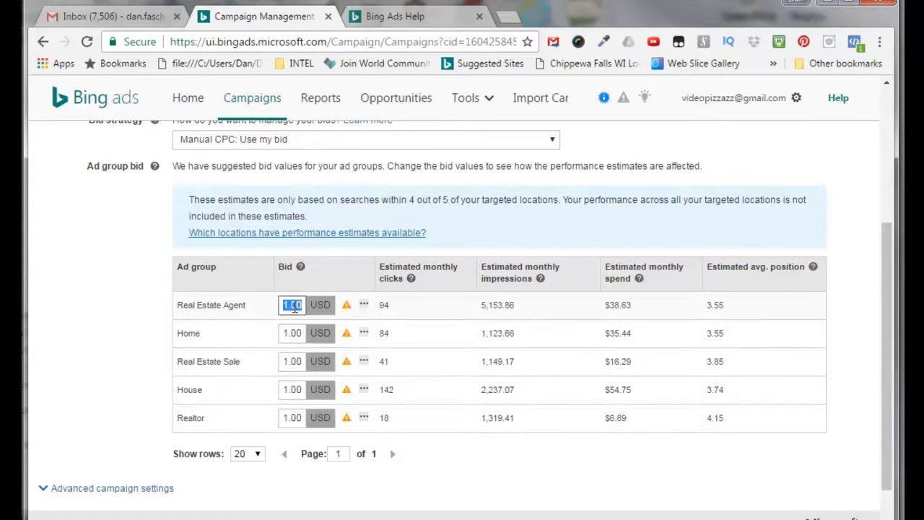
type("0.5")
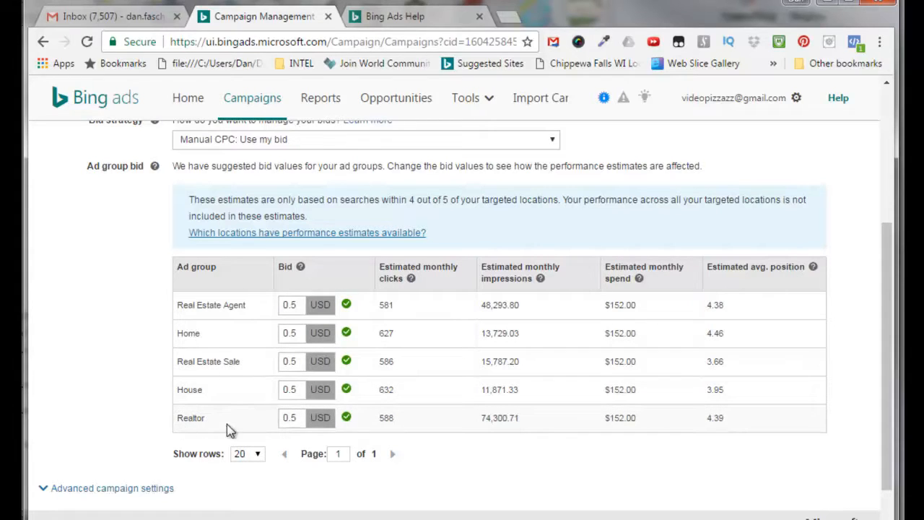
Check the advanced campaign settings and save the campaign without changing targeting or ad distribution.
scroll(685, 426, "down", 1)
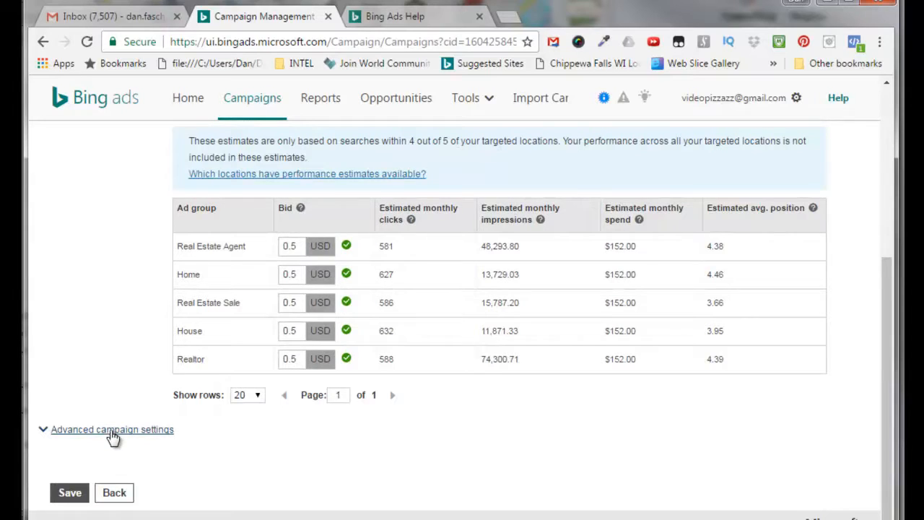
left_click(113, 433)
scroll(411, 470, "down", 2)
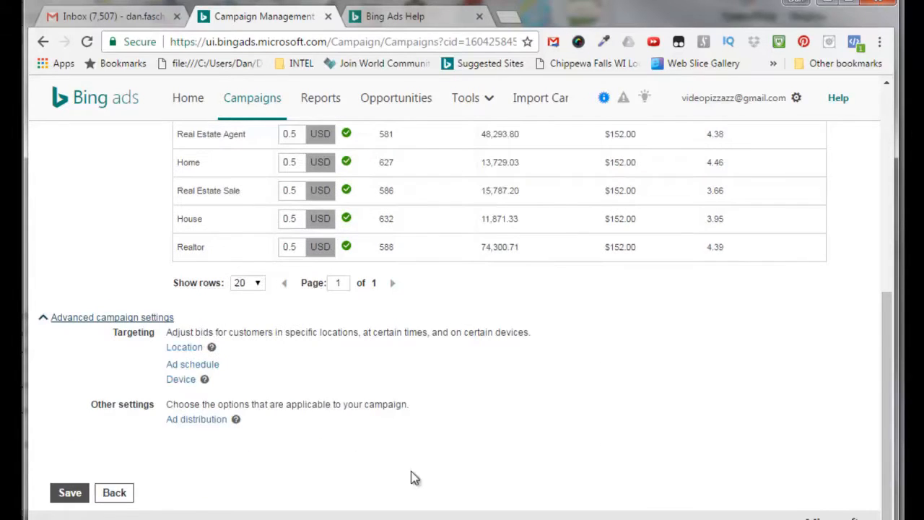
left_click(70, 494)
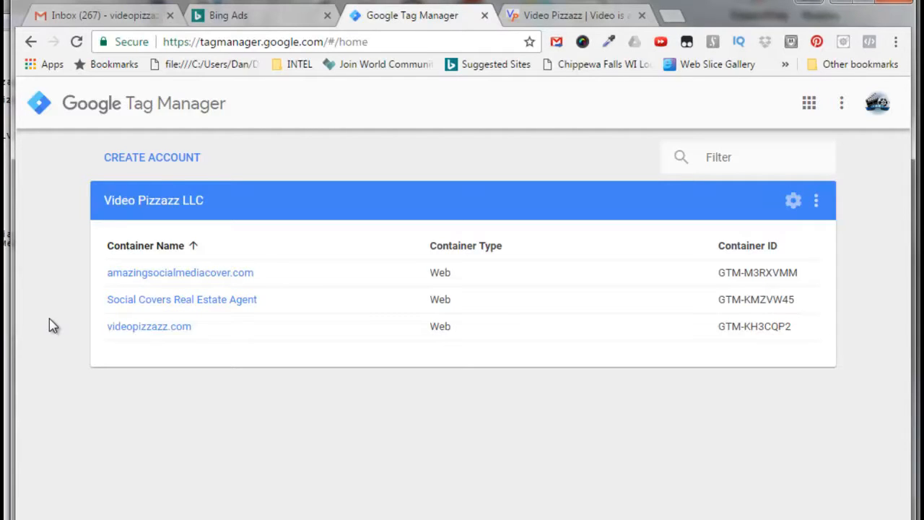
Switch to Google Tag Manager and start a new tag in the Social Covers Real Estate Agent container.
left_click(157, 306)
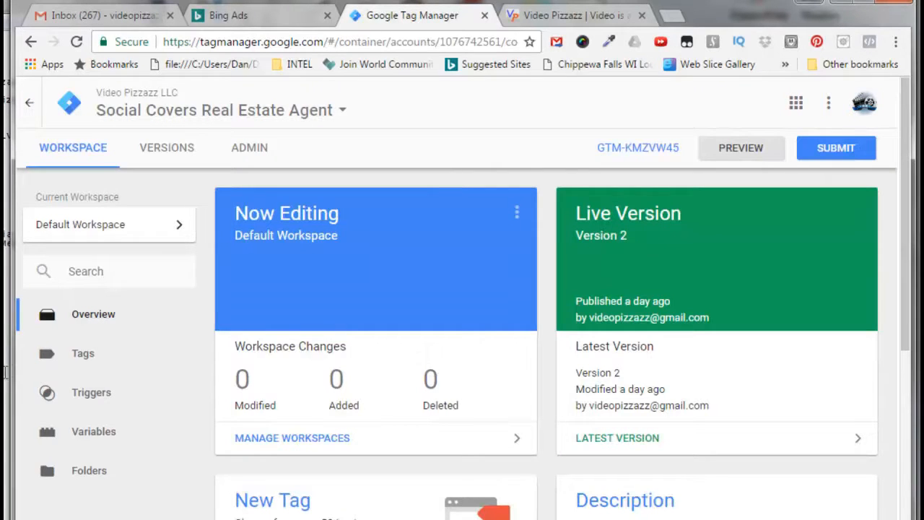
left_click(85, 354)
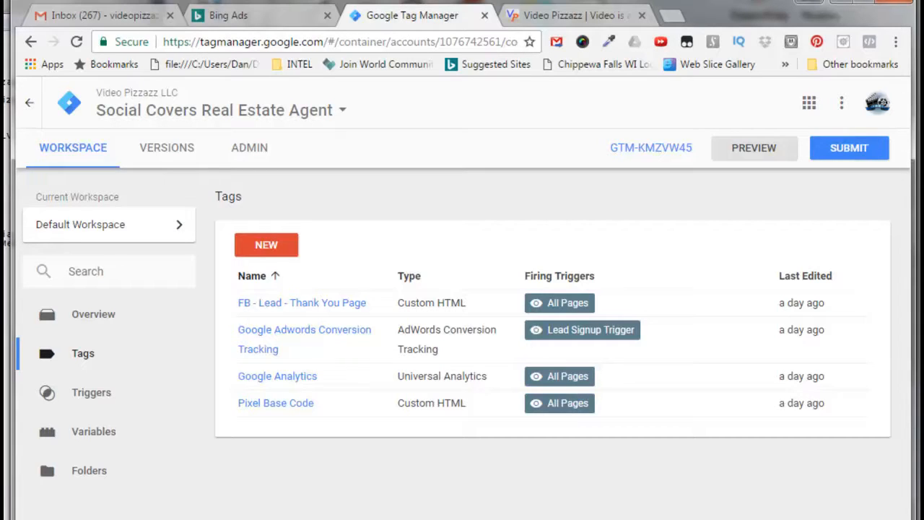
left_click(267, 247)
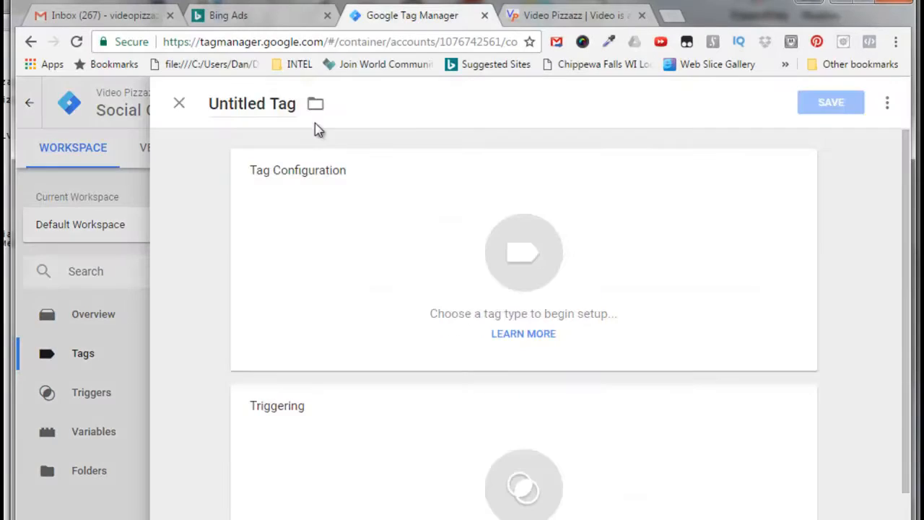
Name the new tag "Bing - UET Page - All Pages".
left_click(296, 103)
key("BackSpace")
key("BackSpace")
key("BackSpace")
key("BackSpace")
key("BackSpace")
key("BackSpace")
key("BackSpace")
key("BackSpace")
key("BackSpace")
key("BackSpace")
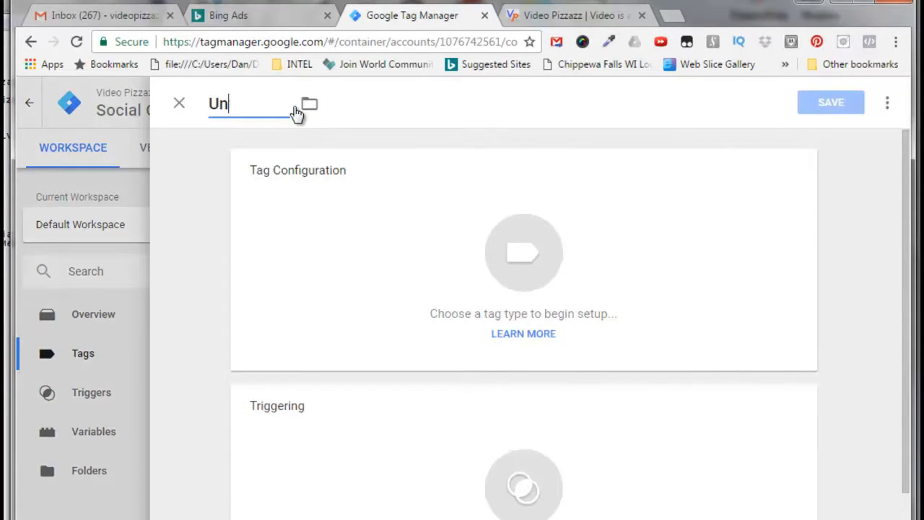
key("BackSpace")
key("BackSpace")
type("Bing - UET Page - All Pages")
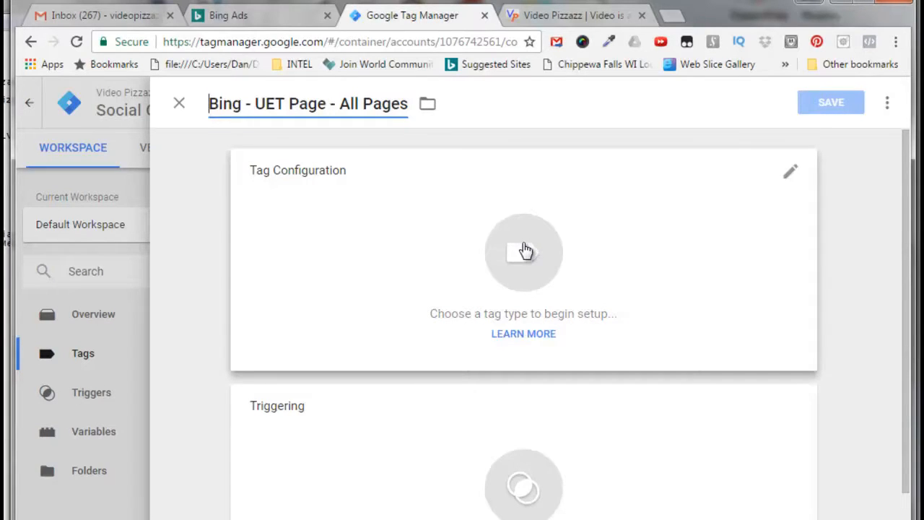
Set the tag type to Bing Ads Universal Event Tracking.
left_click(526, 250)
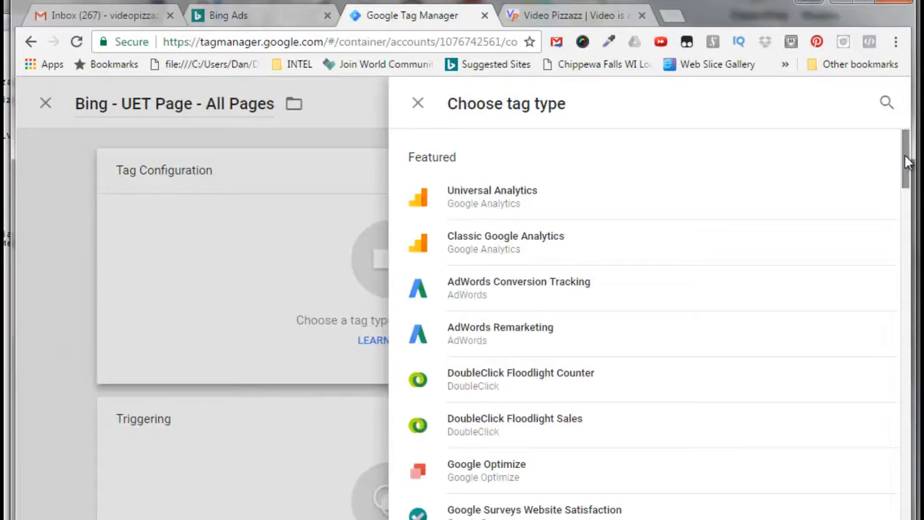
left_click_drag(908, 162, 908, 381)
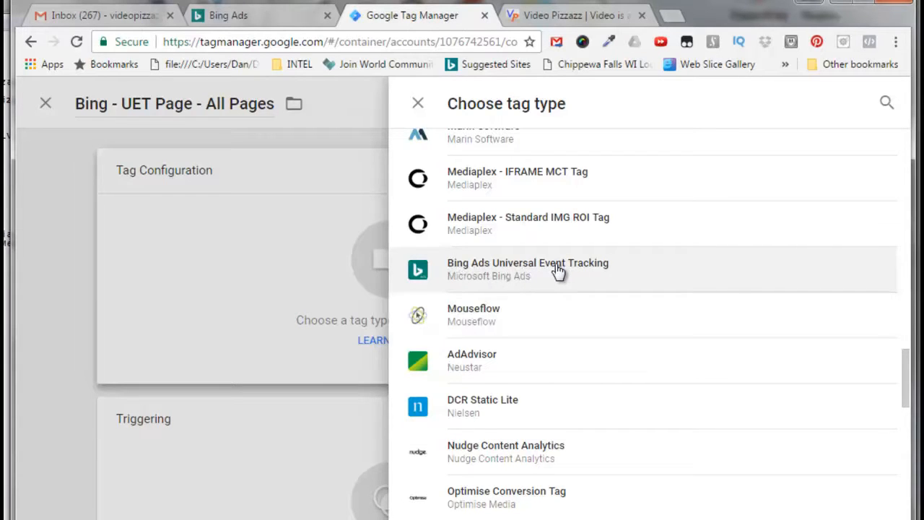
left_click(556, 271)
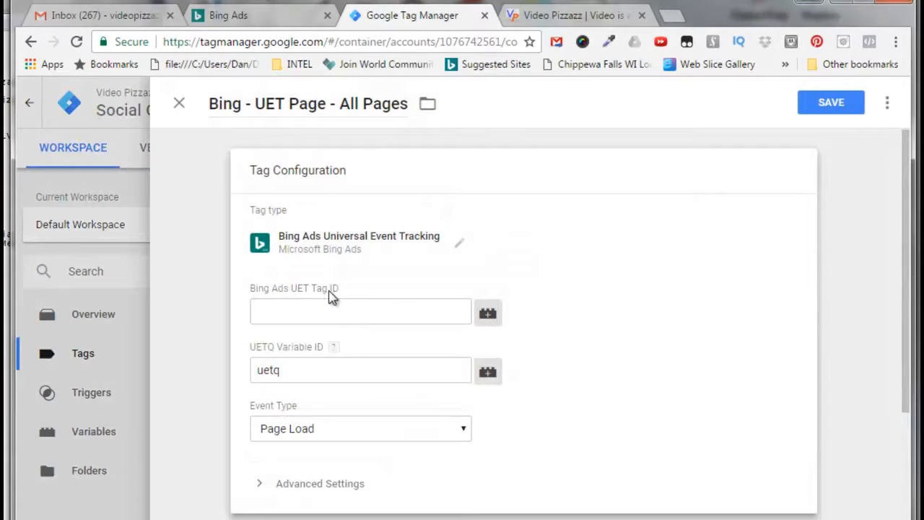
Switch to Bing Ads and start creating a UET tag under Conversion Tracking.
left_click(229, 21)
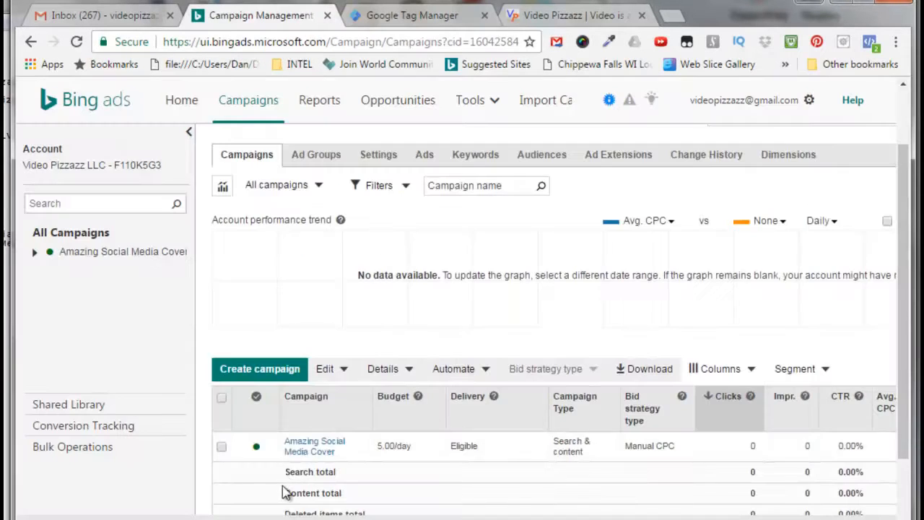
left_click(306, 450)
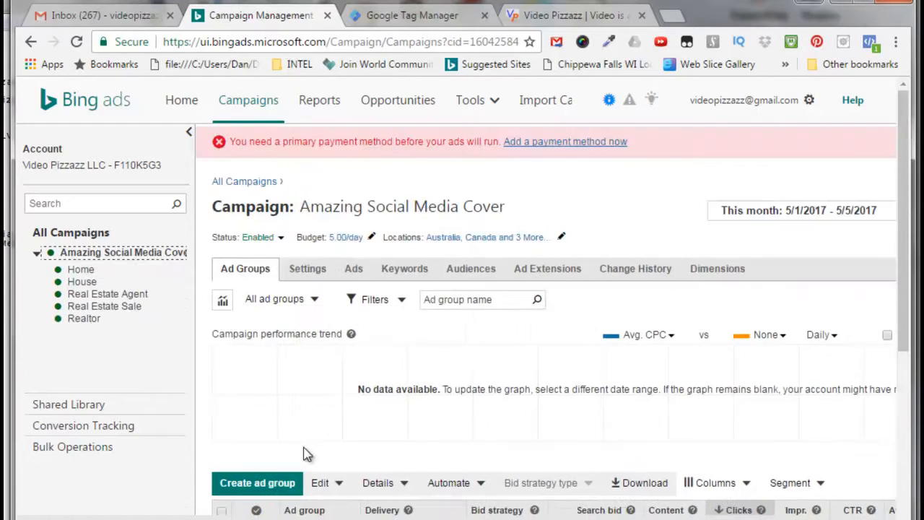
left_click(68, 428)
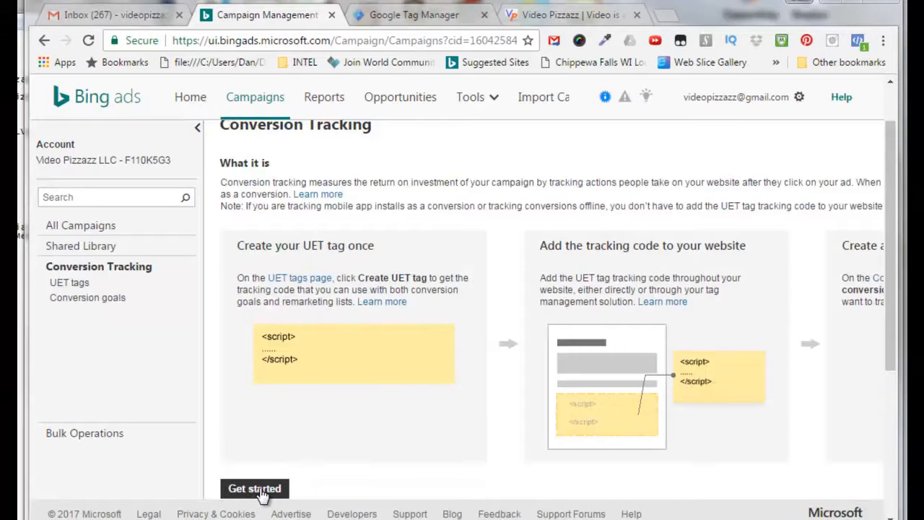
left_click(259, 492)
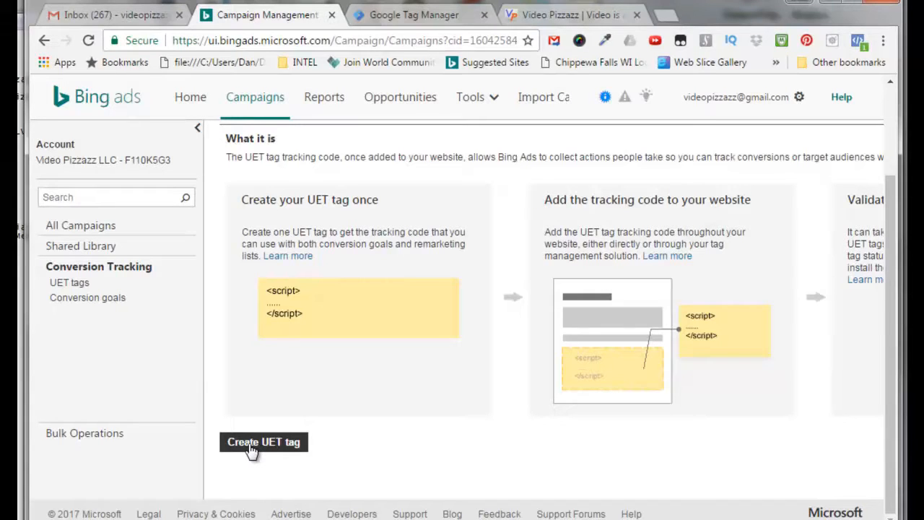
left_click(250, 446)
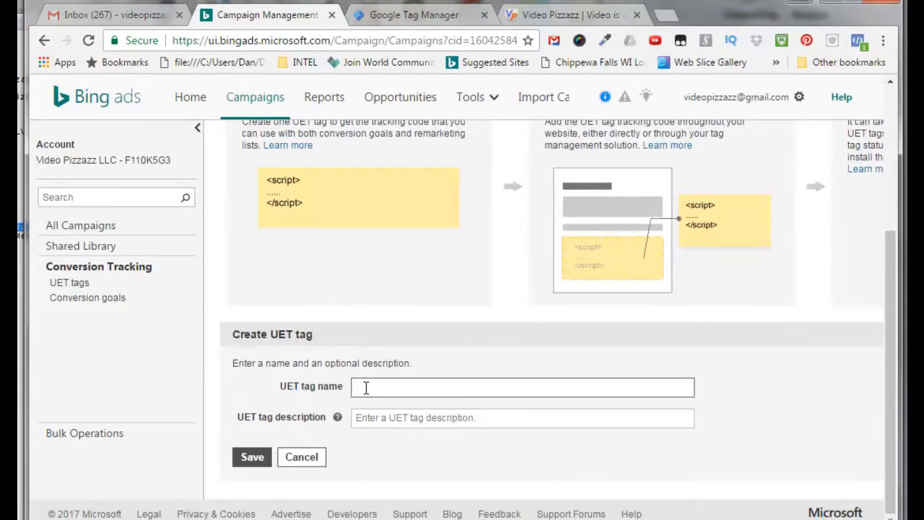
Enter "Amazing Social Media Cover Real Estate" as both the UET tag name and description, and save the tag.
right_click(366, 388)
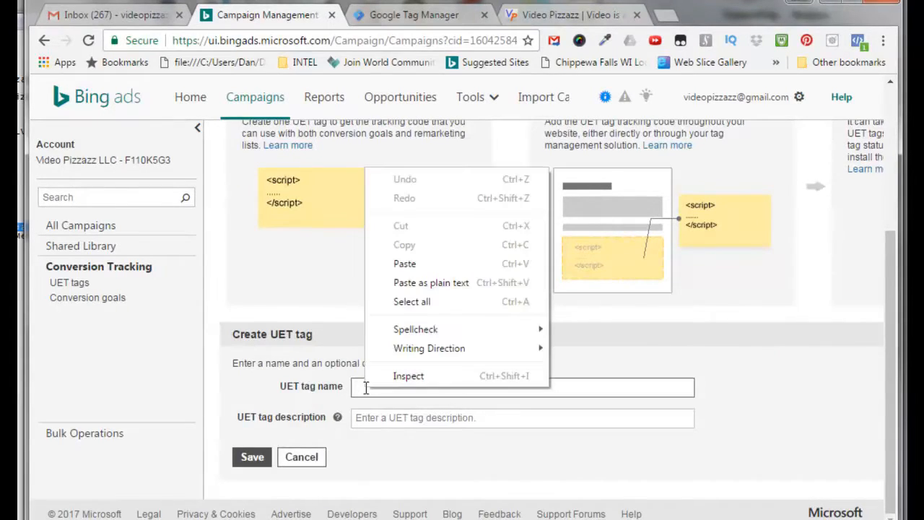
left_click(404, 263)
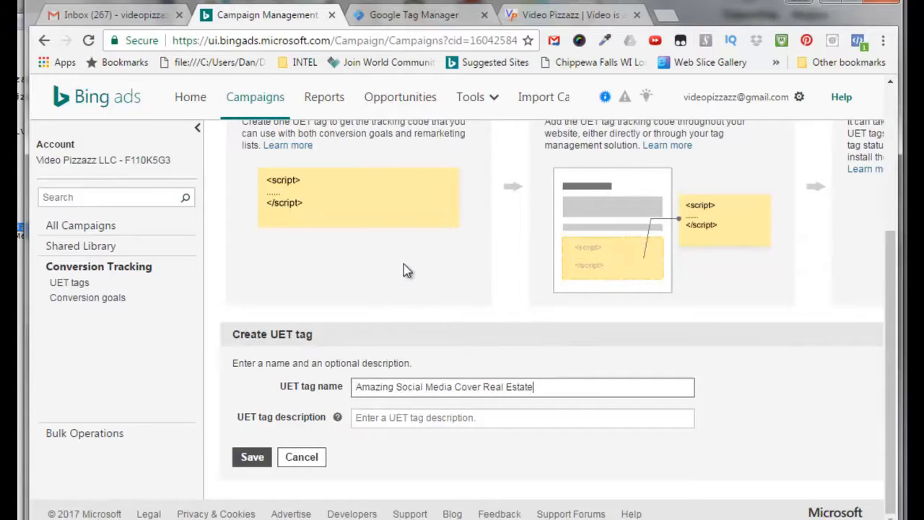
left_click(361, 419)
right_click(361, 418)
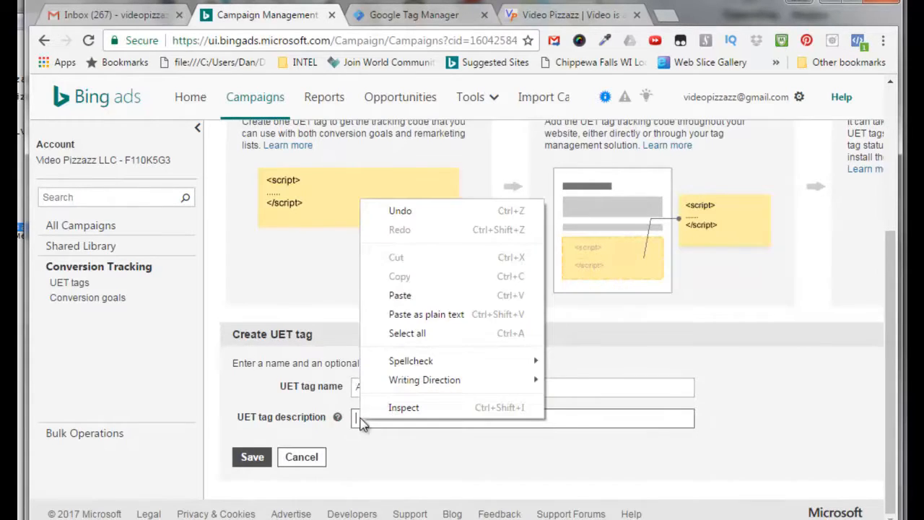
left_click(402, 296)
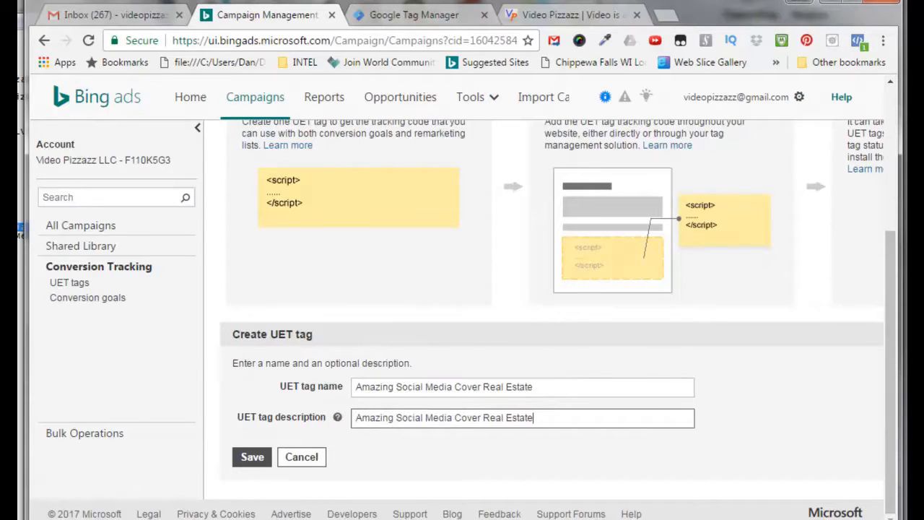
left_click(257, 461)
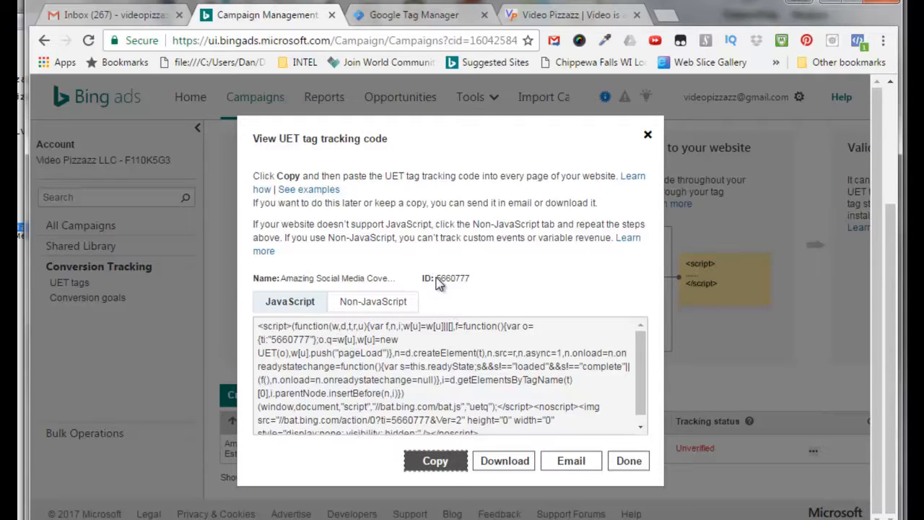
Copy the UET tag ID 5660777 into the open notes file, then return to Bing Ads and finish the tracking code dialog.
left_click_drag(437, 278, 468, 279)
right_click(457, 280)
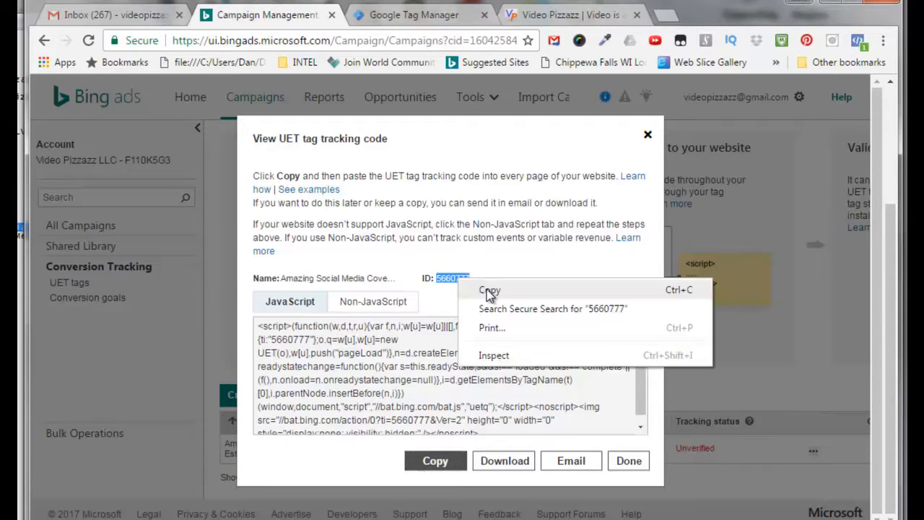
left_click(488, 292)
left_click(20, 279)
right_click(18, 280)
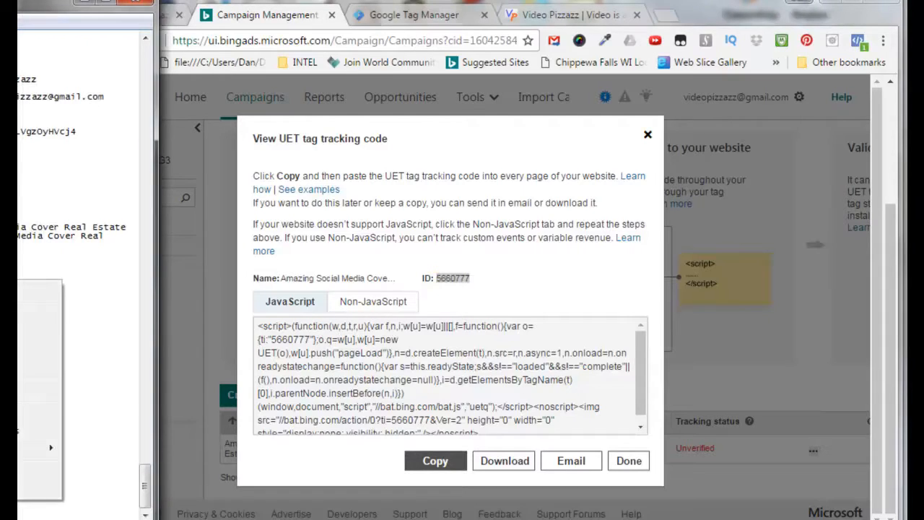
left_click(36, 348)
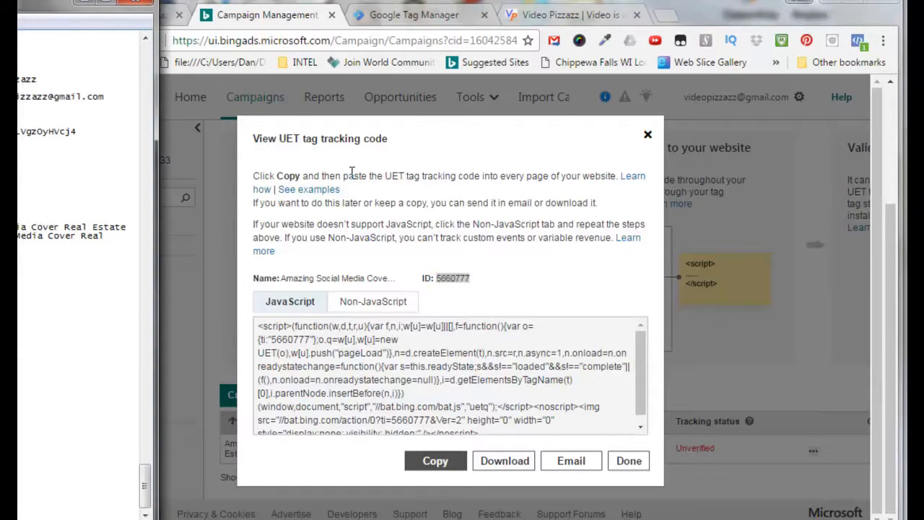
left_click(754, 6)
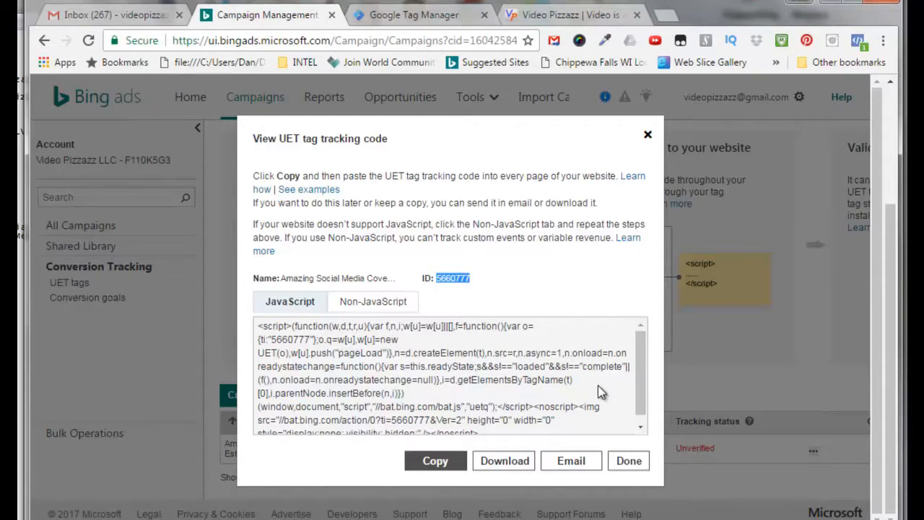
left_click(629, 462)
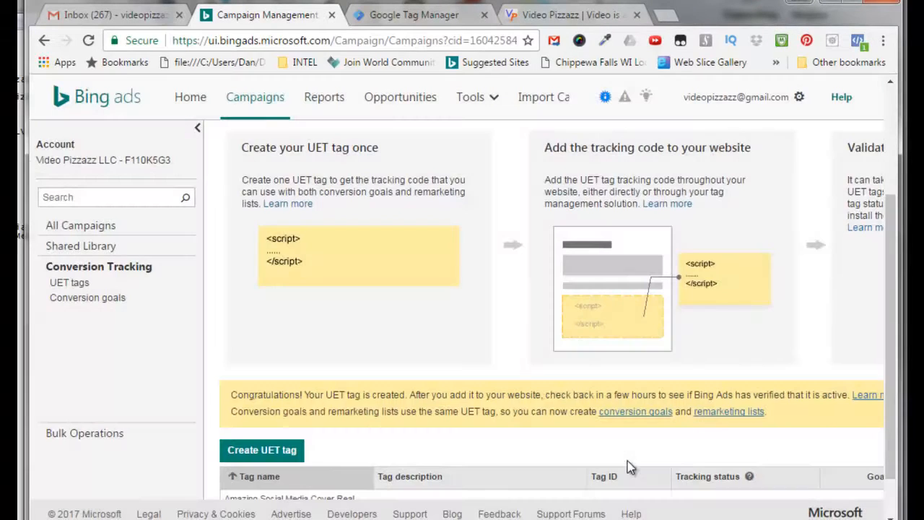
Switch to Google Tag Manager and set the Bing Ads UET Tag ID to 5660777, with Page Load as the event type.
left_click(394, 22)
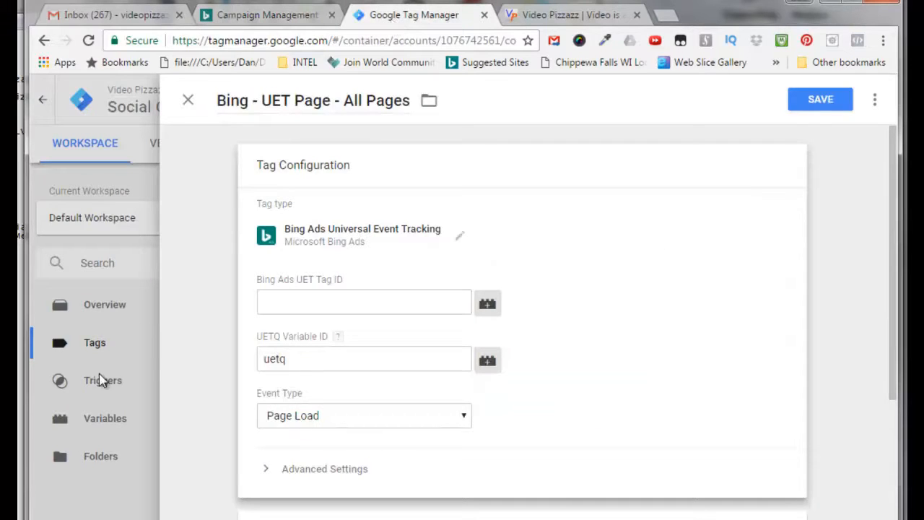
left_click(270, 303)
key("ctrl+v")
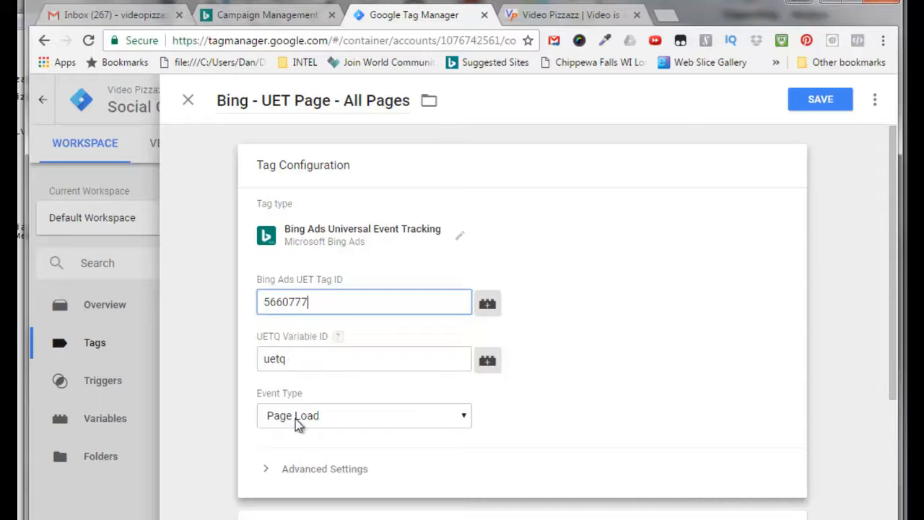
left_click(466, 419)
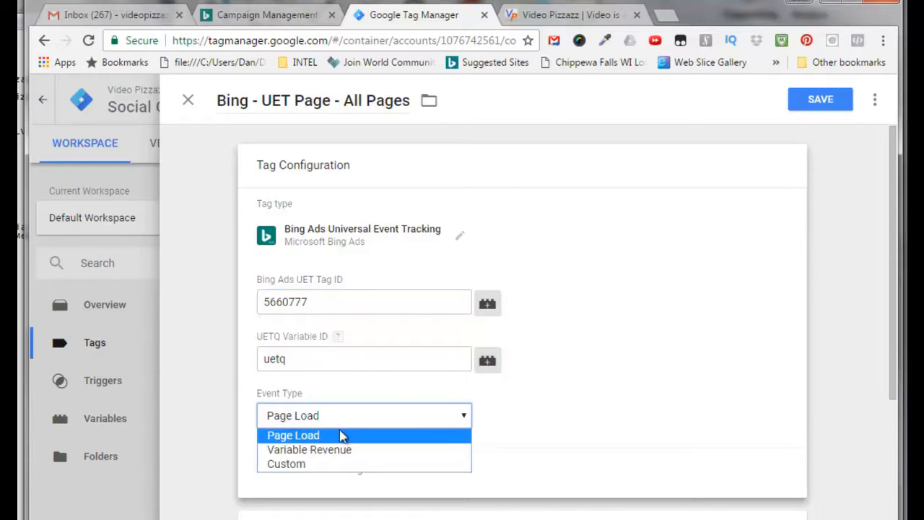
left_click(292, 435)
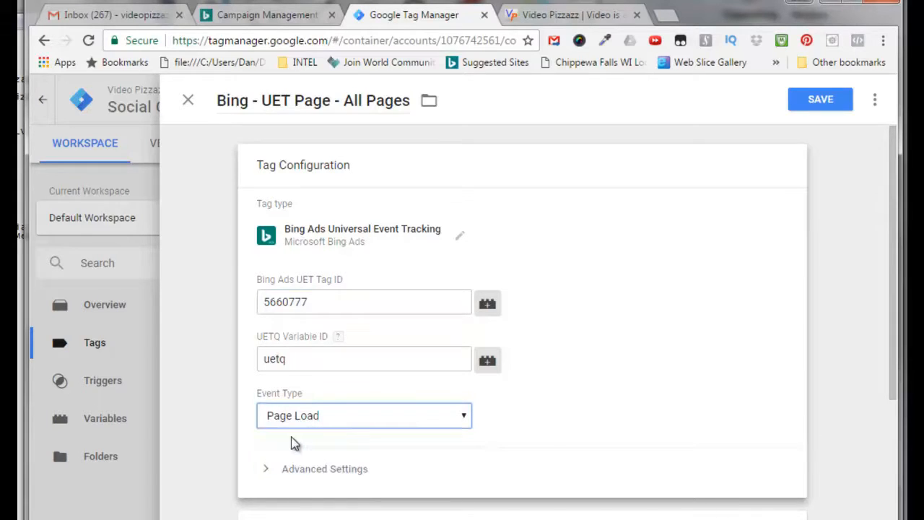
Assign the All Pages trigger to the Bing UET tag and save the tag.
scroll(613, 403, "down", 3)
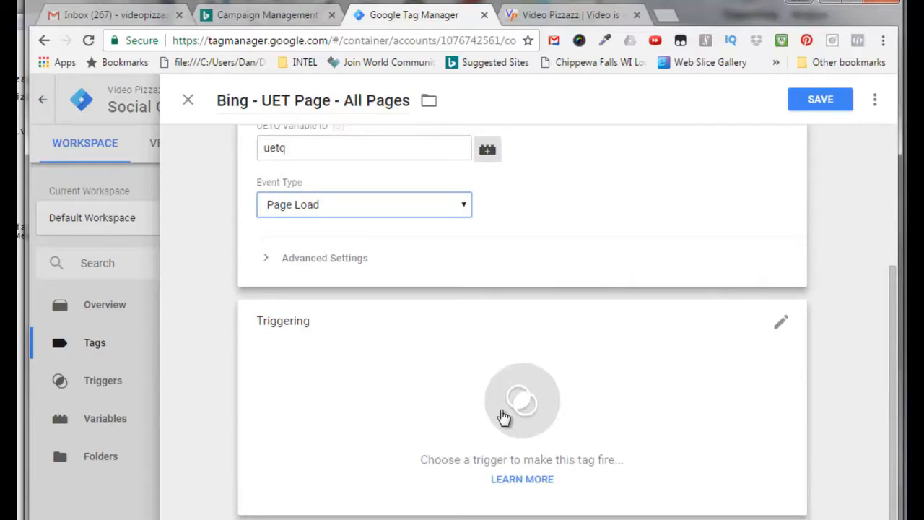
left_click(531, 403)
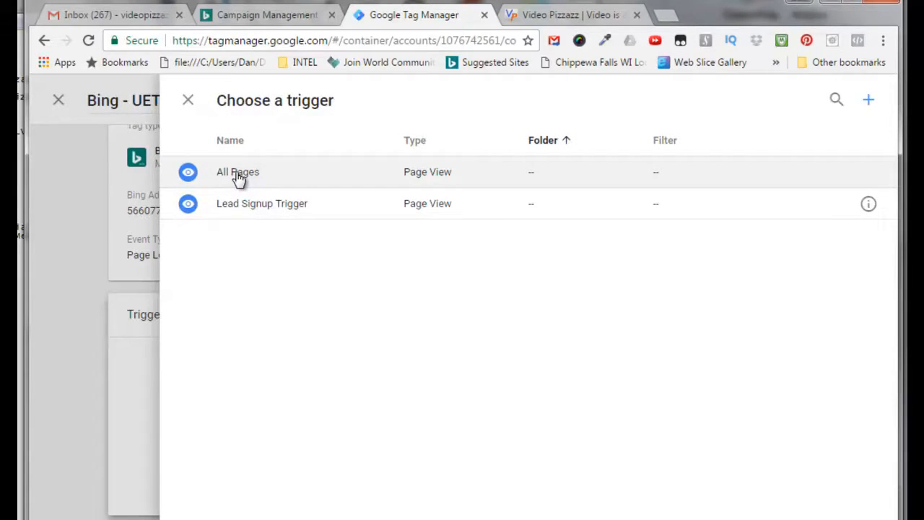
left_click(239, 179)
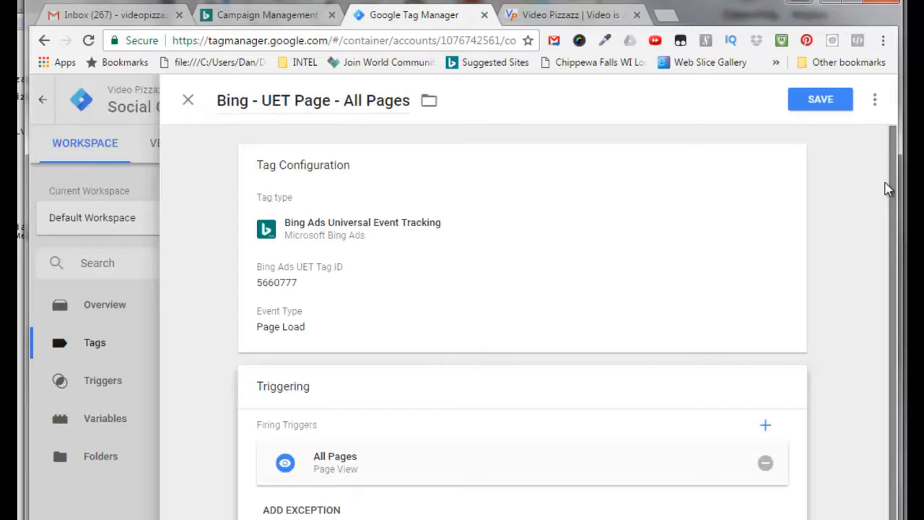
left_click(819, 102)
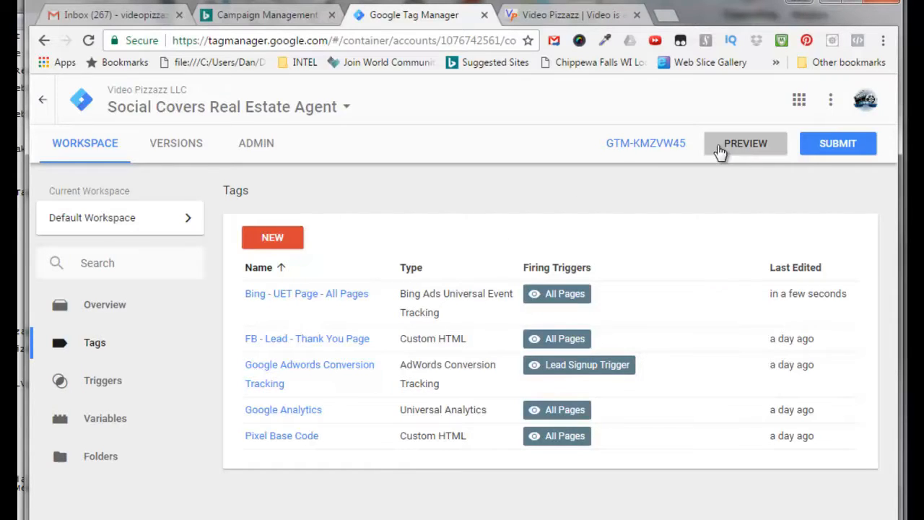
left_click(744, 148)
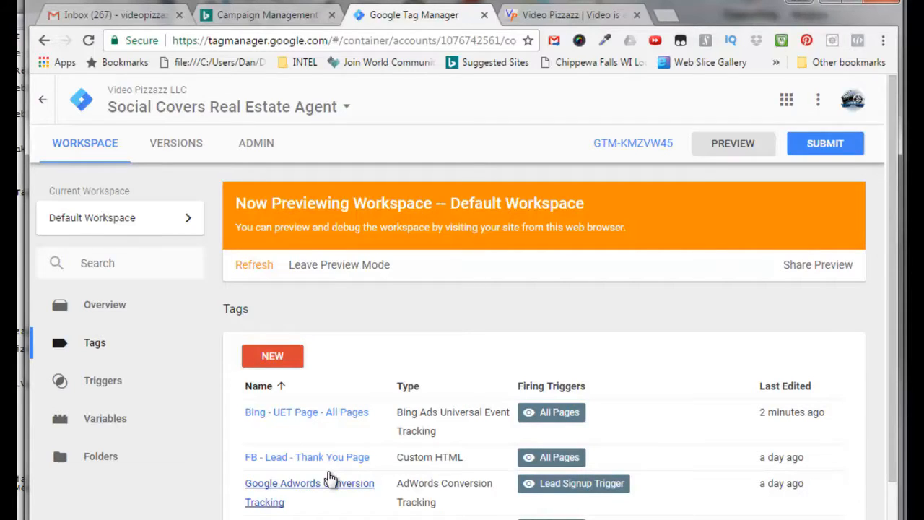
left_click(799, 271)
left_click(286, 229)
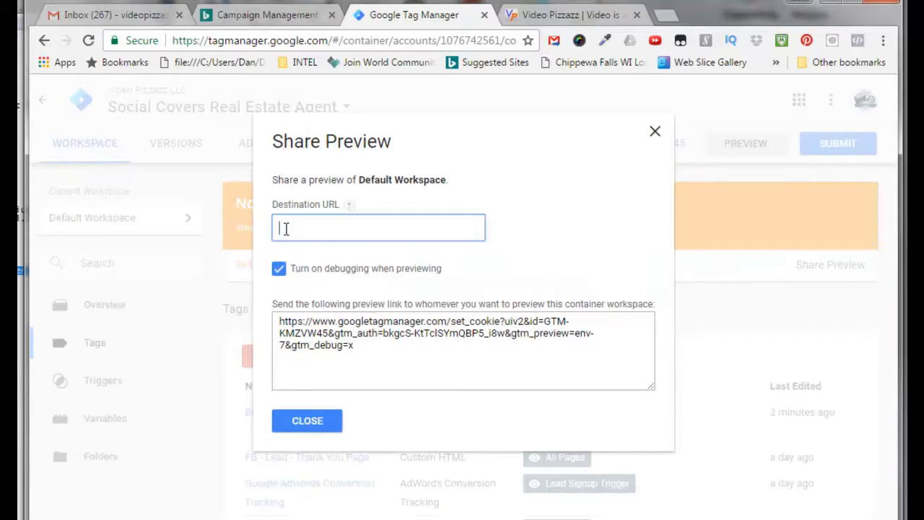
right_click(286, 229)
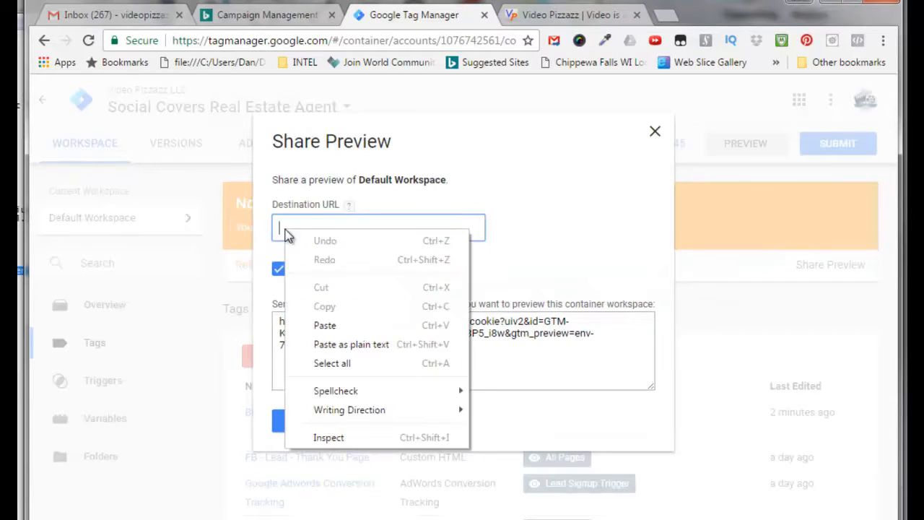
left_click(325, 326)
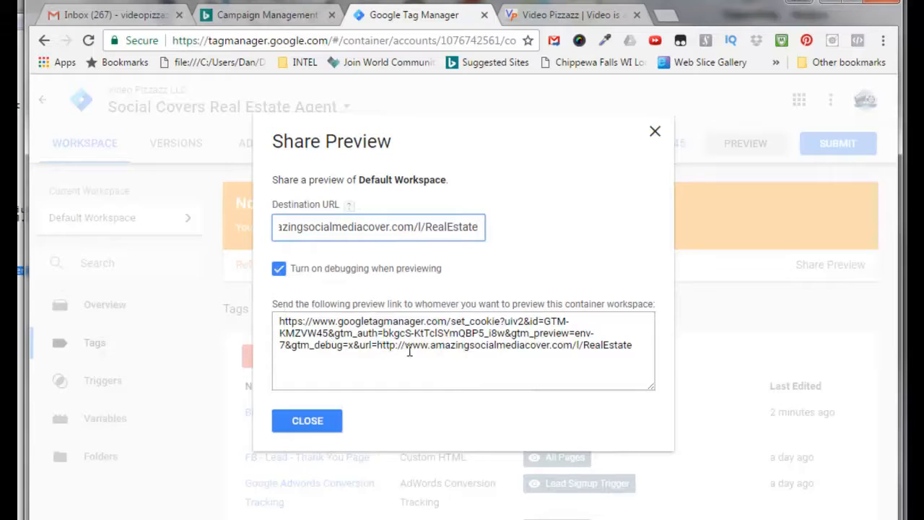
Copy the generated preview link and close the Share Preview dialog.
left_click_drag(632, 348, 261, 338)
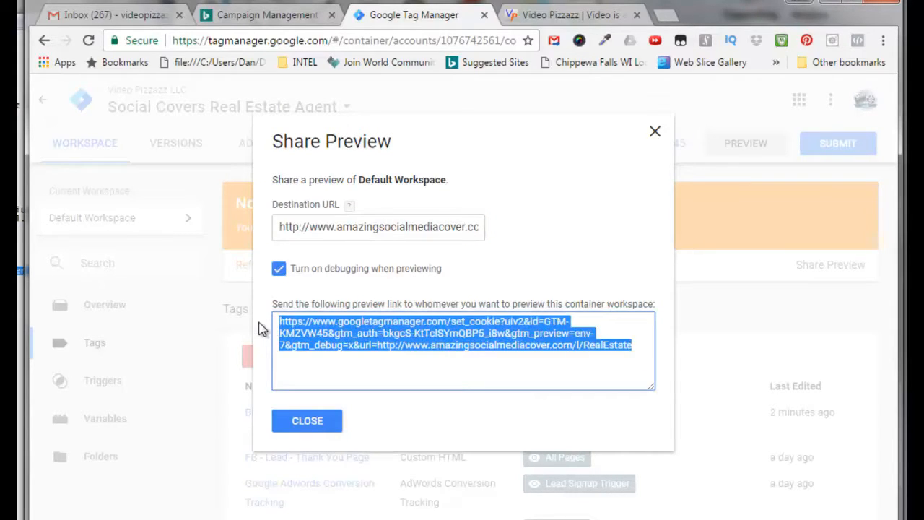
right_click(325, 334)
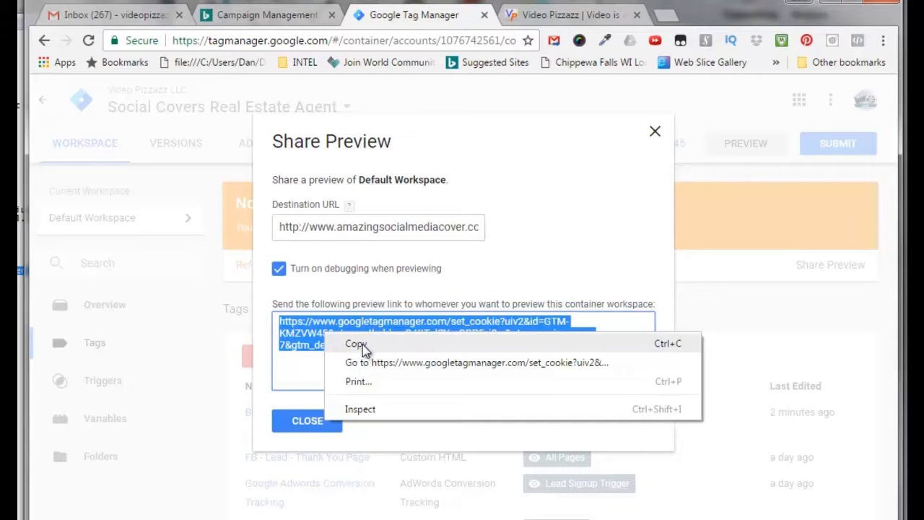
left_click(356, 345)
left_click(316, 427)
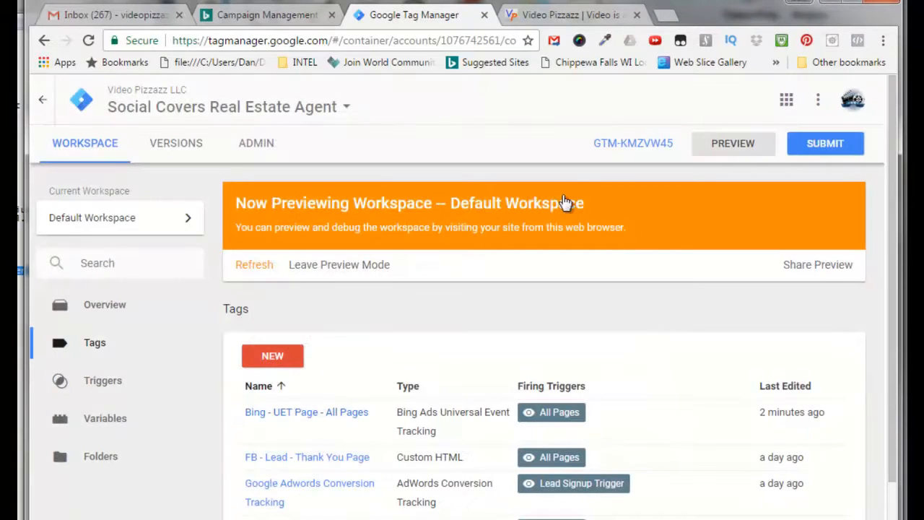
Load the copied preview link in a new browser tab and visit the RealEstate landing page in debug mode.
left_click(665, 19)
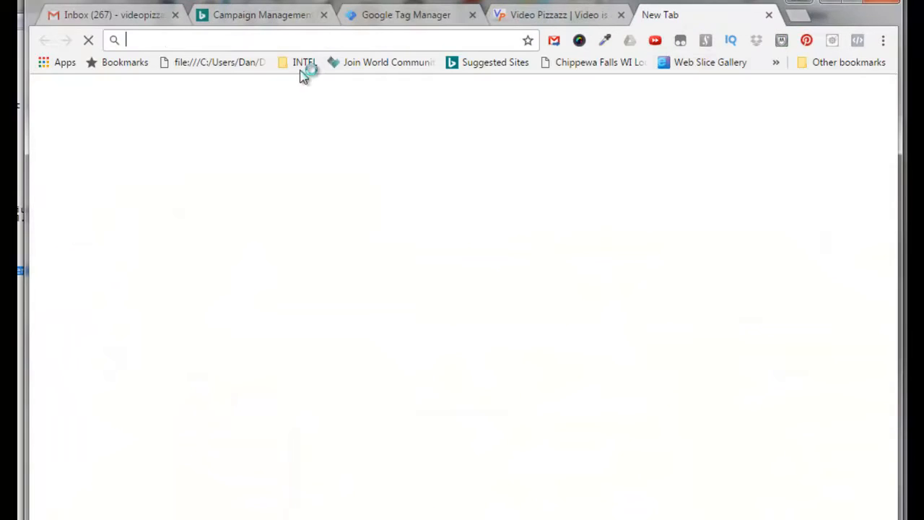
right_click(138, 39)
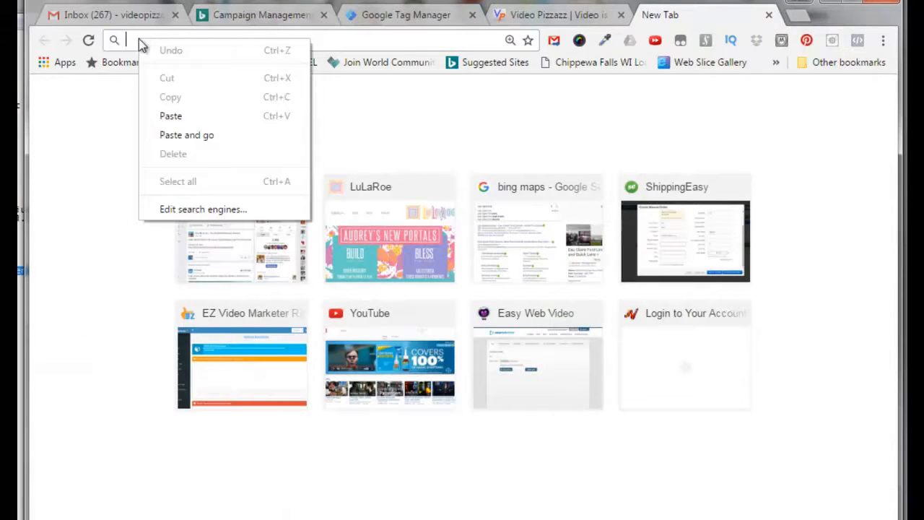
left_click(172, 117)
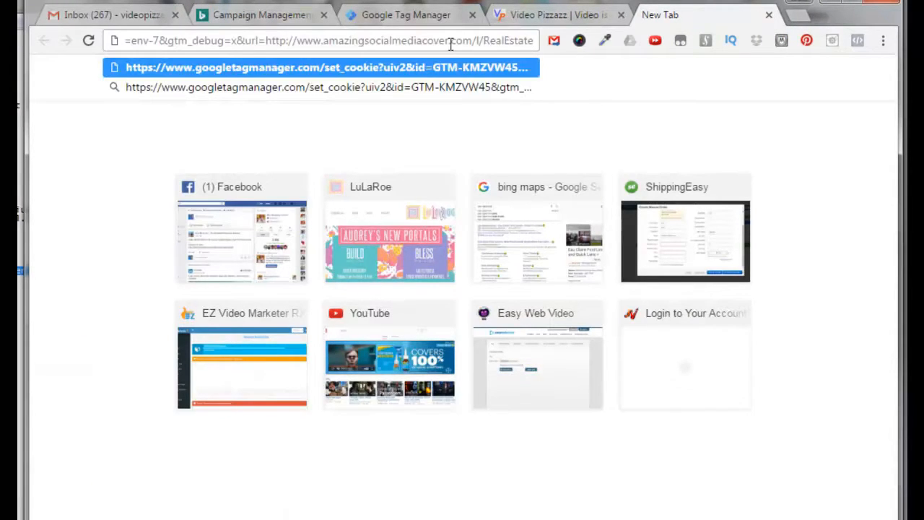
key("Return")
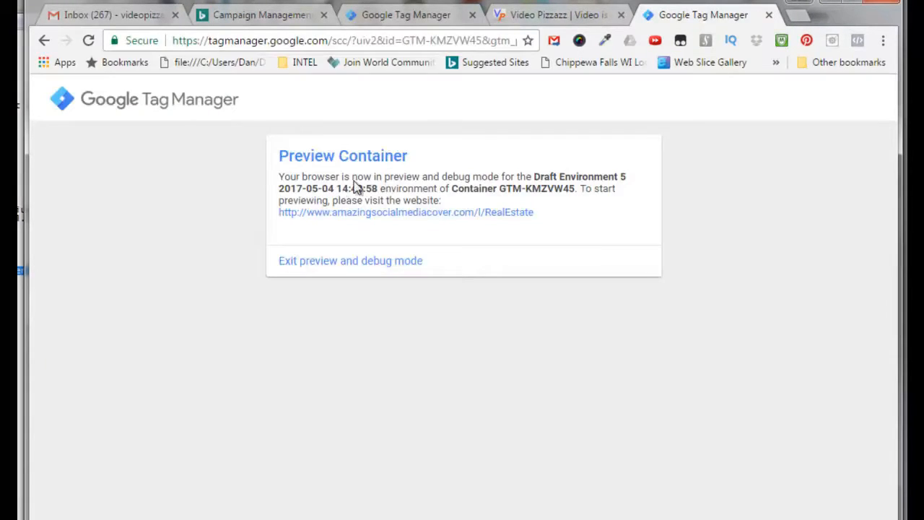
left_click(429, 215)
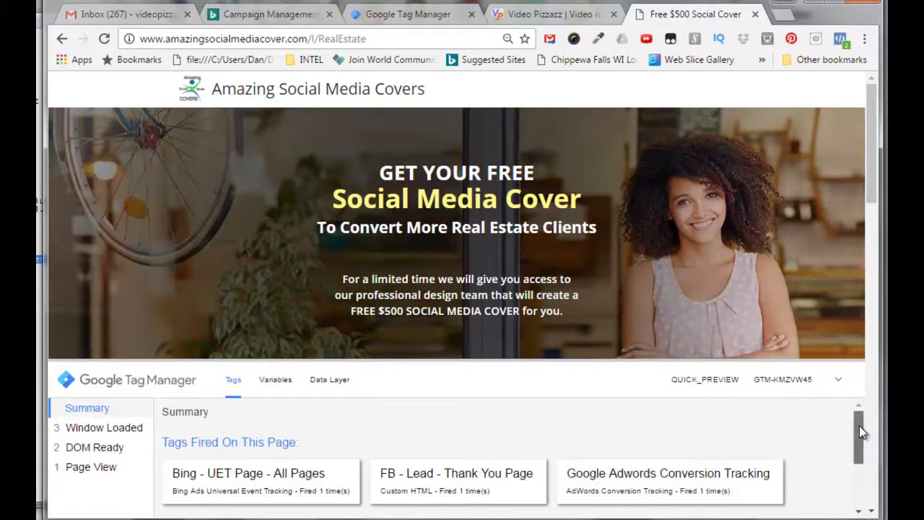
Review the tags fired on the RealEstate landing page in the debug summary, including the Bing UET tag.
left_click_drag(860, 427, 866, 442)
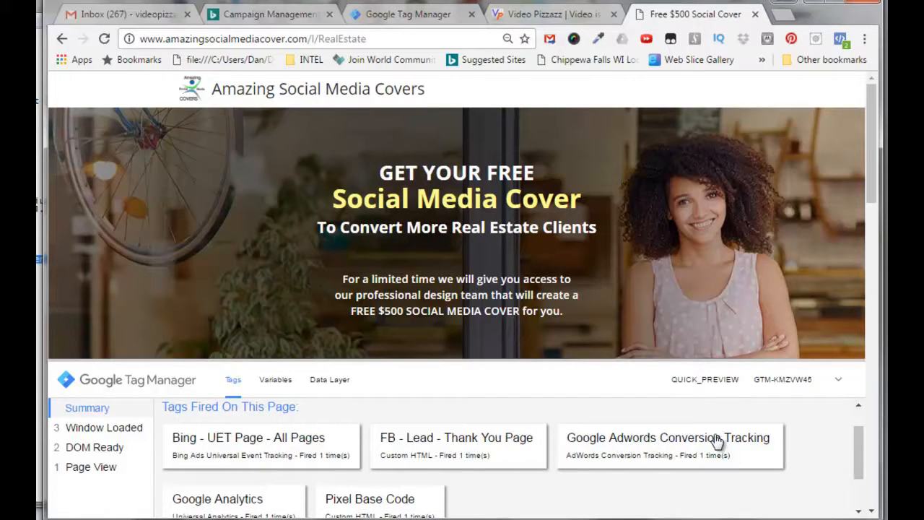
scroll(388, 491, "down", 1)
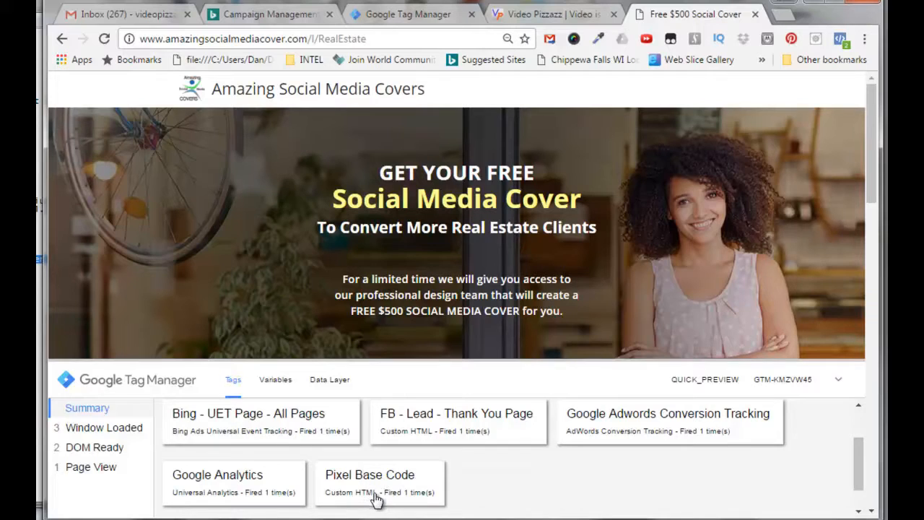
scroll(859, 451, "up", 1)
scroll(859, 442, "up", 2)
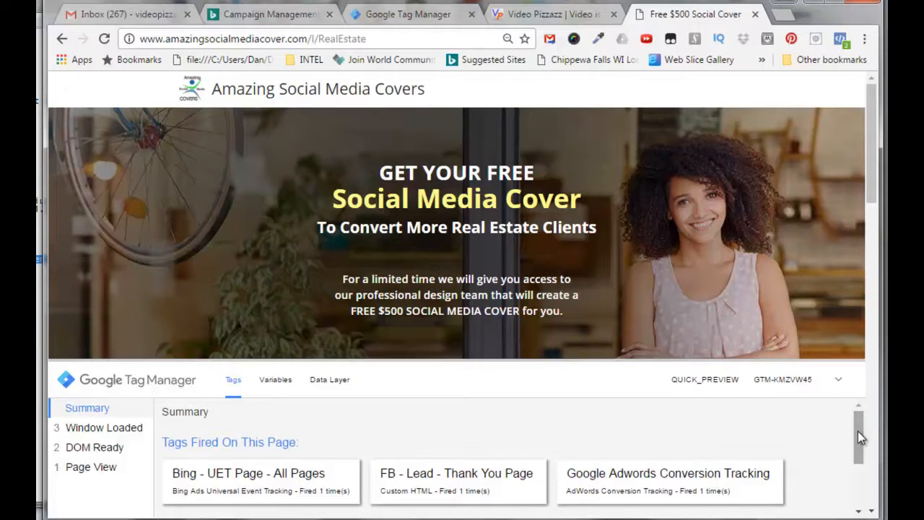
Close the landing page preview and leave preview mode for the Default Workspace.
left_click(755, 14)
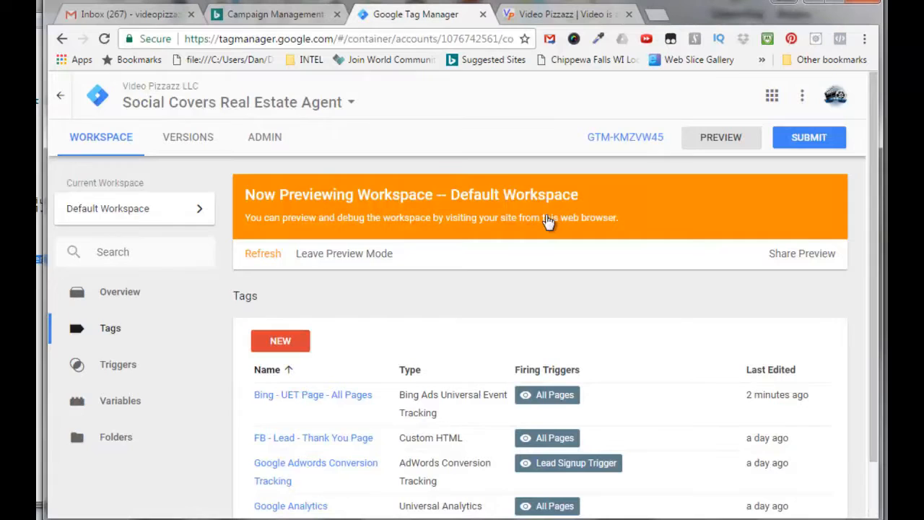
left_click(344, 255)
left_click(359, 231)
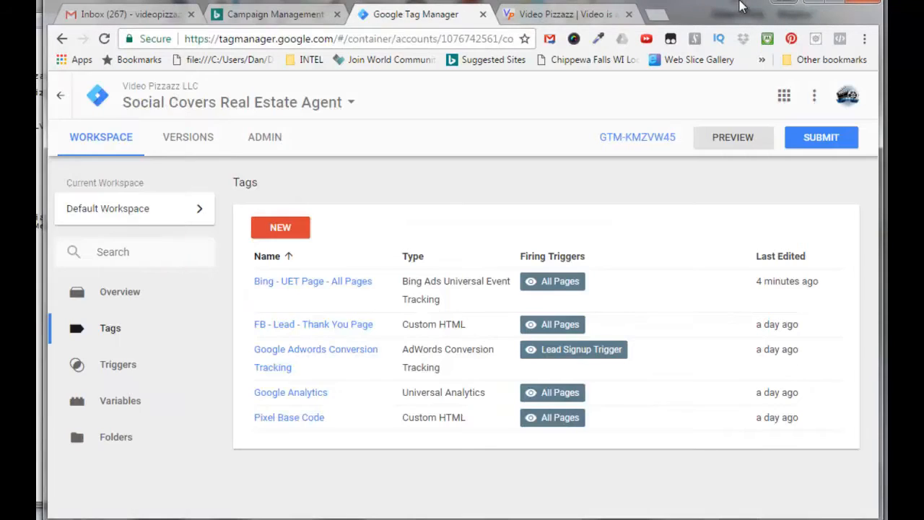
Start submitting the workspace changes with the version description "Added Bing - UET Page - All Pages tag".
left_click(826, 143)
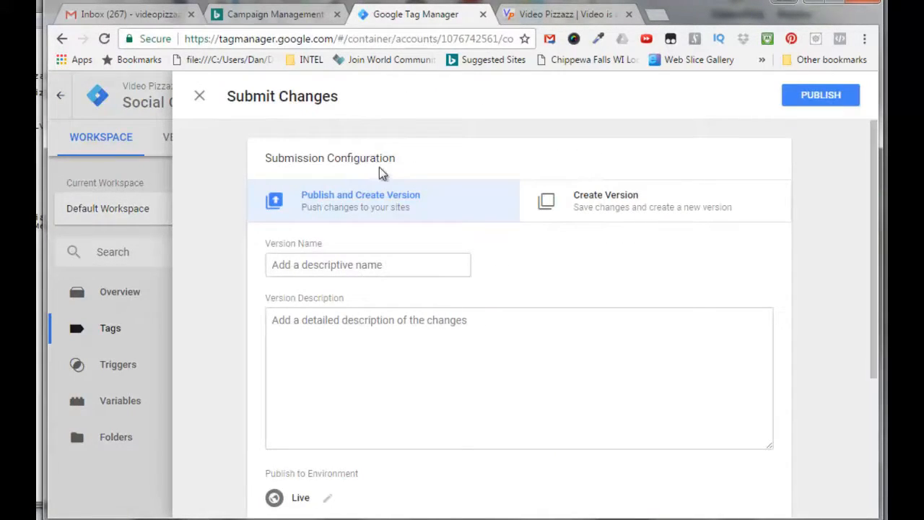
left_click(279, 322)
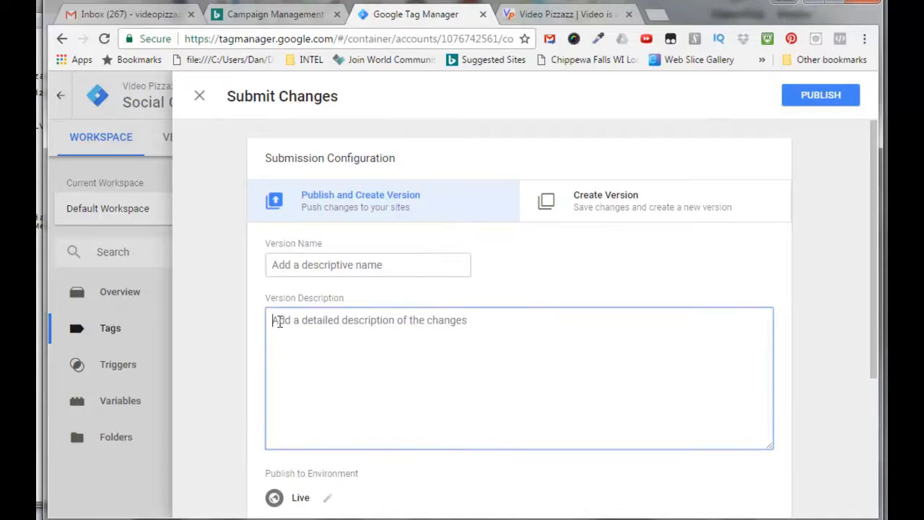
right_click(279, 322)
left_click(321, 416)
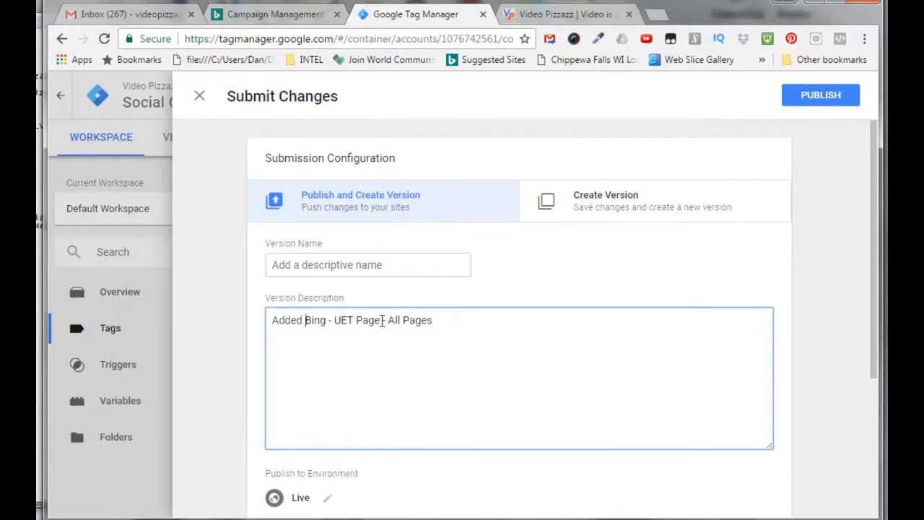
left_click(441, 320)
type("tag")
Name the version "Added Bing Tracking" and publish it to the Live environment.
left_click(280, 263)
type("A")
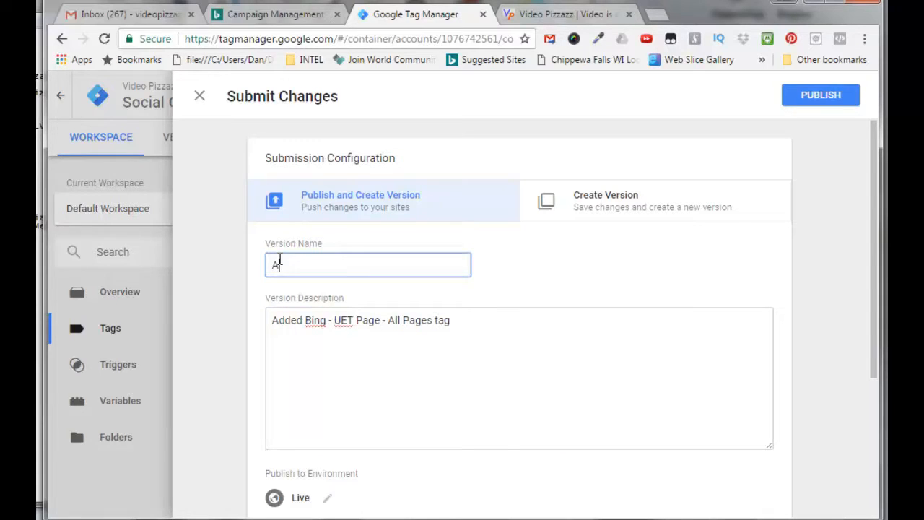
type("dded Bing Tracking")
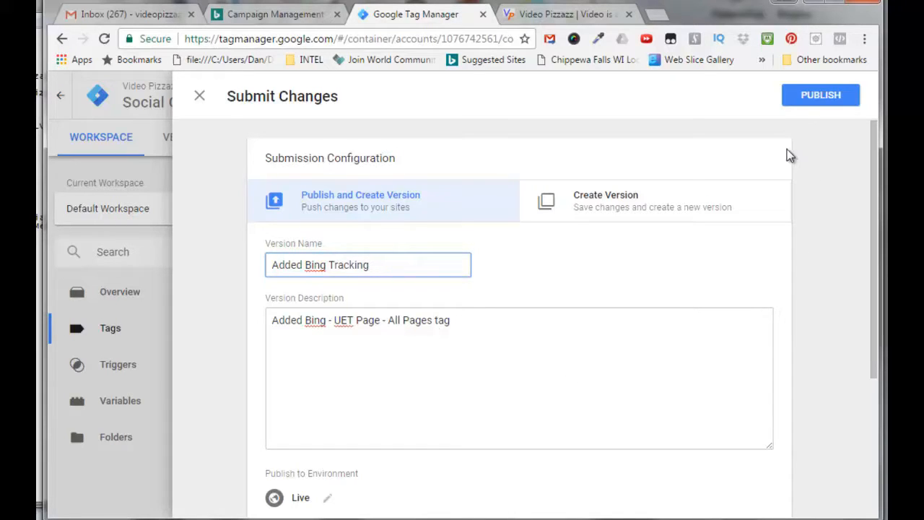
left_click(816, 93)
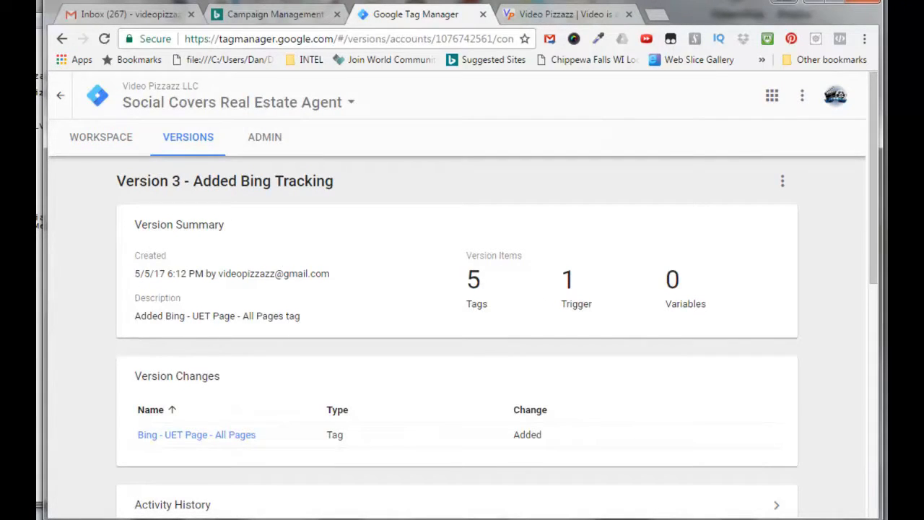
Review the published version's changes, tags, triggers and variables.
scroll(872, 194, "down", 2)
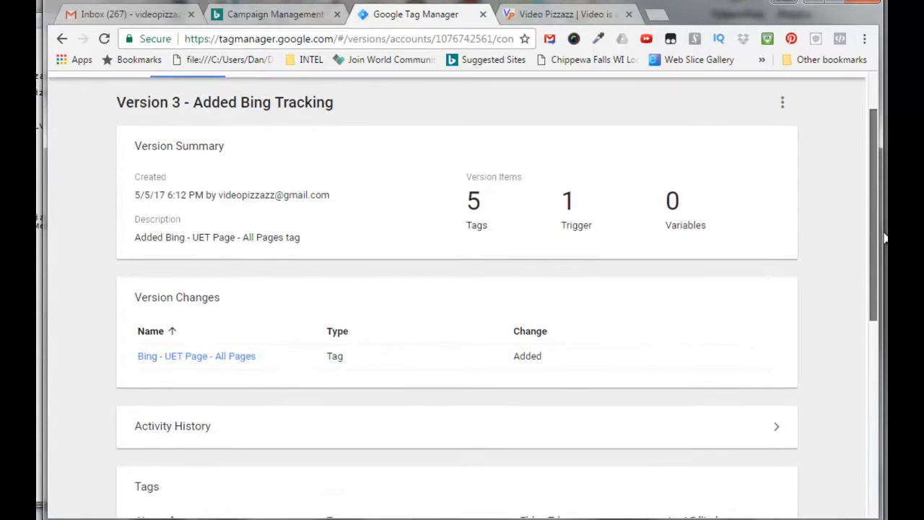
scroll(888, 281, "down", 4)
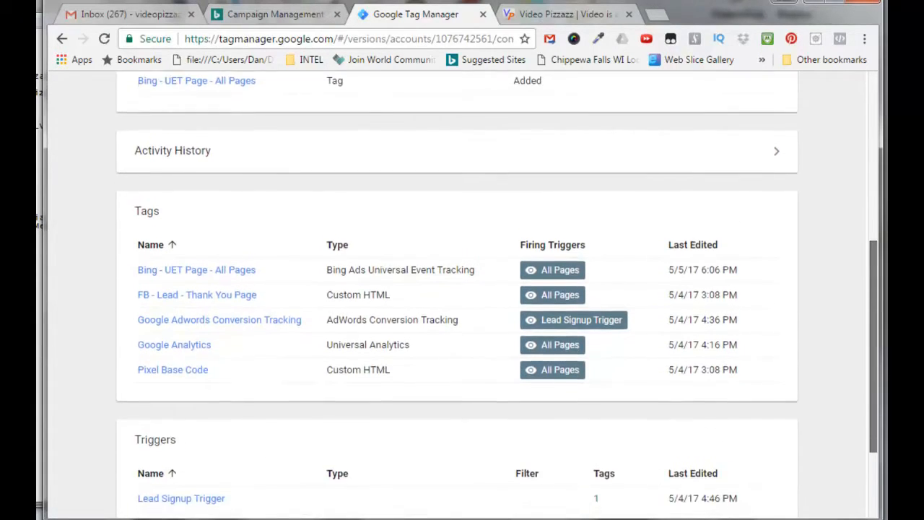
scroll(348, 229, "down", 2)
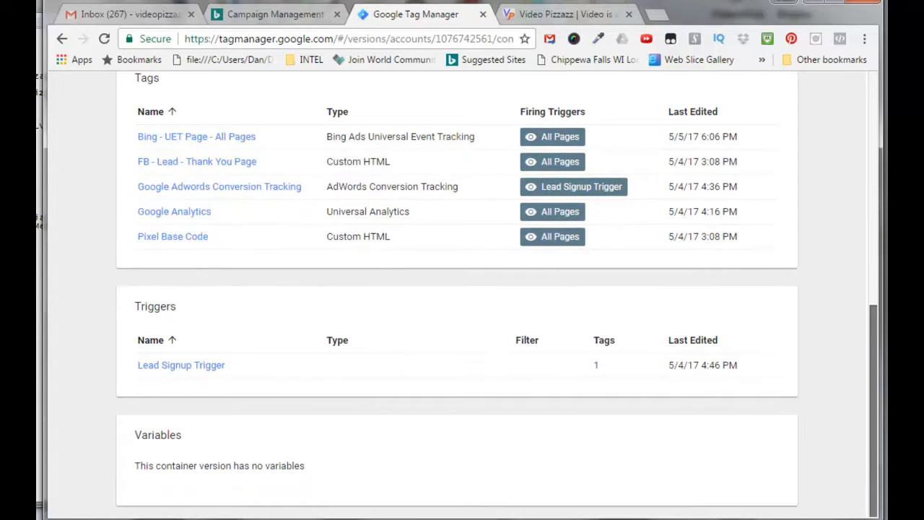